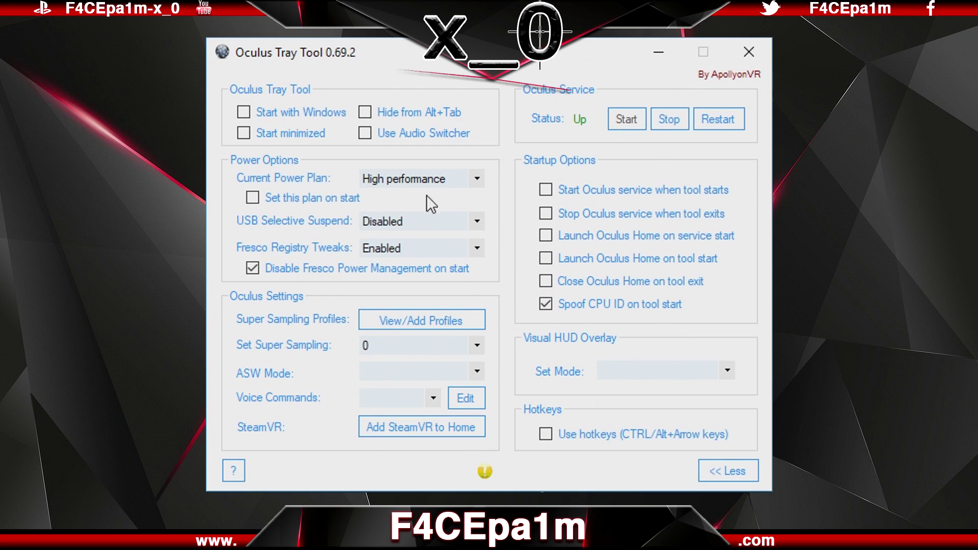
Download OculusTrayTool_0.69.2.zip directly from Dropbox through the forum's 0.69.2 link, then close Chrome.
{"action": "left_click", "coordinate": [477, 179]}
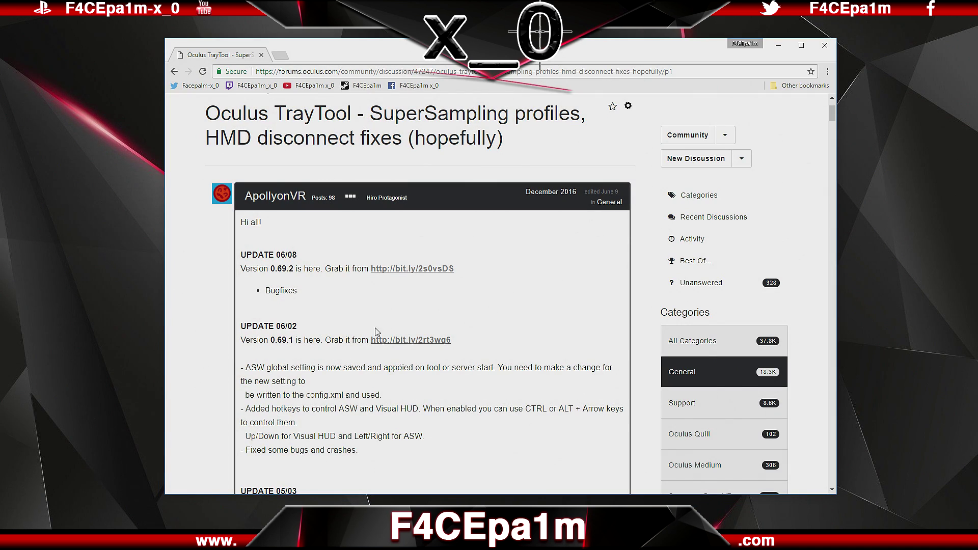
{"action": "left_click", "coordinate": [414, 269]}
{"action": "left_click", "coordinate": [434, 359]}
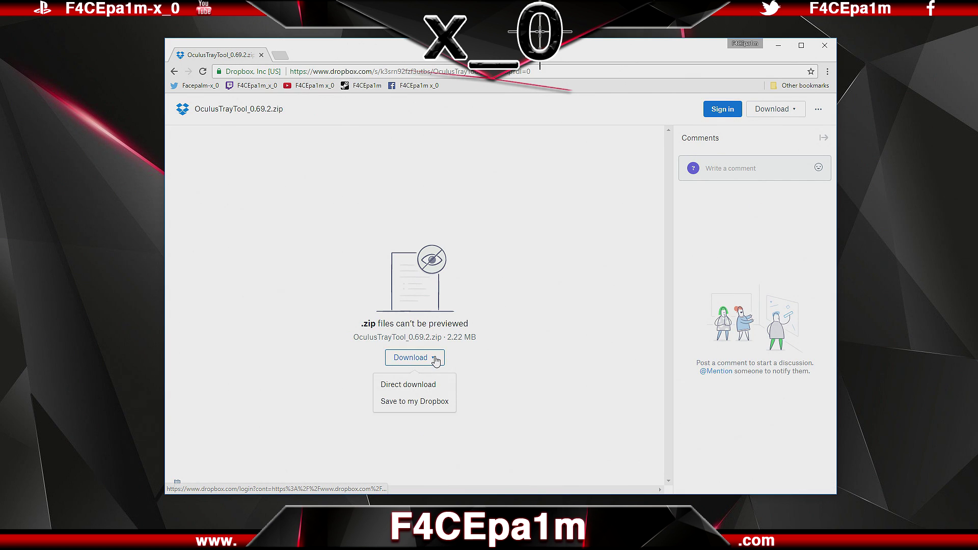
{"action": "left_click", "coordinate": [436, 388]}
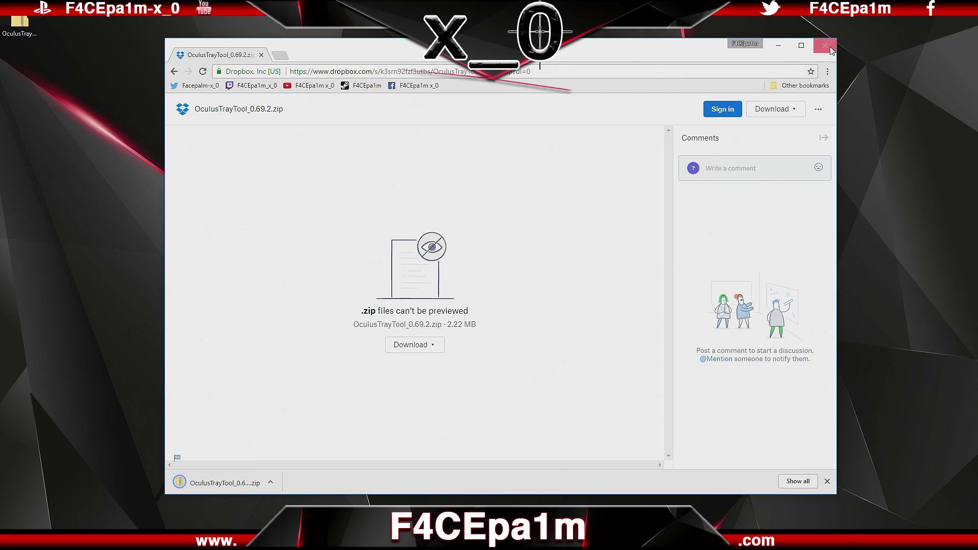
{"action": "left_click", "coordinate": [824, 45]}
Extract the zip with 7-Zip into an OculusTrayTool_0.69.2 desktop folder and open that folder.
{"action": "left_click_drag", "start_coordinate": [26, 25], "coordinate": [27, 179]}
{"action": "right_click", "coordinate": [27, 179]}
{"action": "mouse_move", "coordinate": [108, 214]}
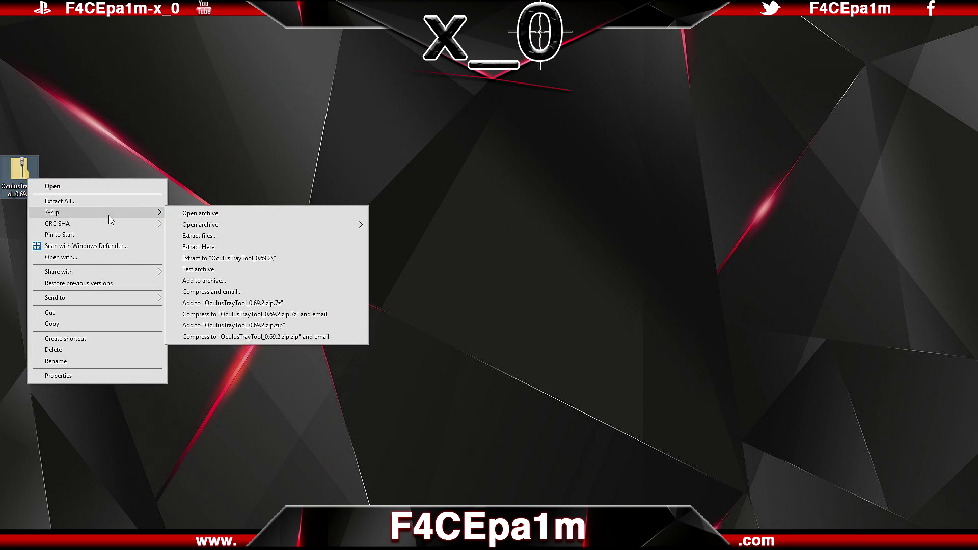
{"action": "left_click", "coordinate": [263, 258]}
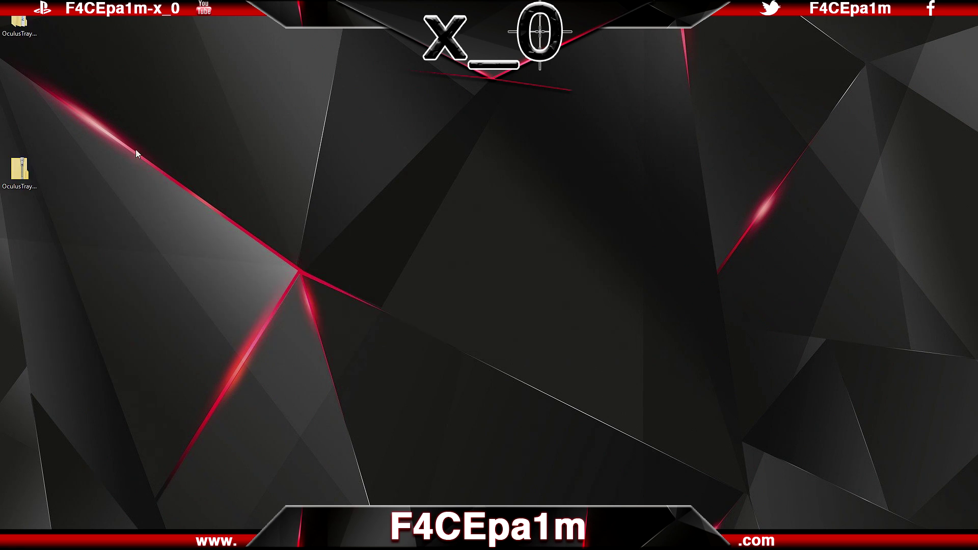
{"action": "left_click_drag", "start_coordinate": [21, 23], "coordinate": [100, 172]}
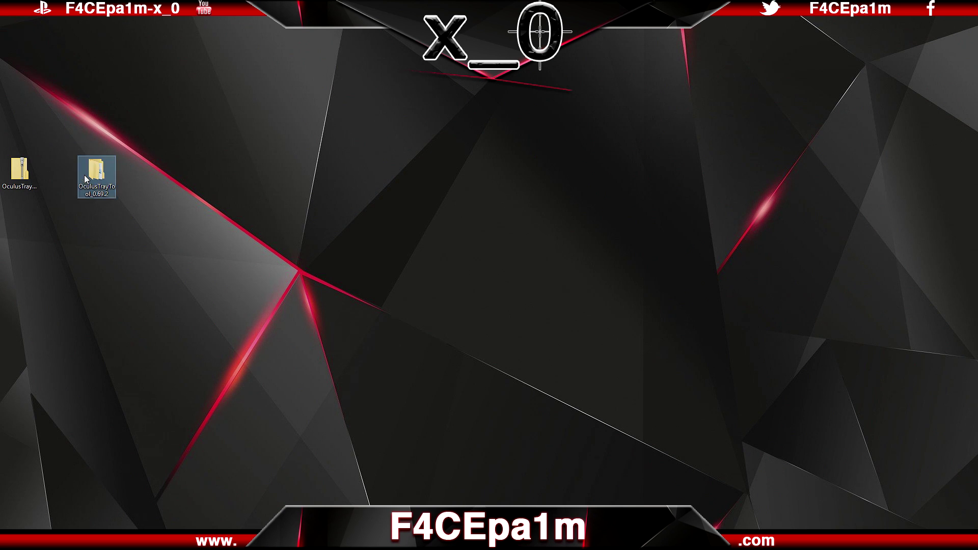
{"action": "left_click", "coordinate": [24, 173]}
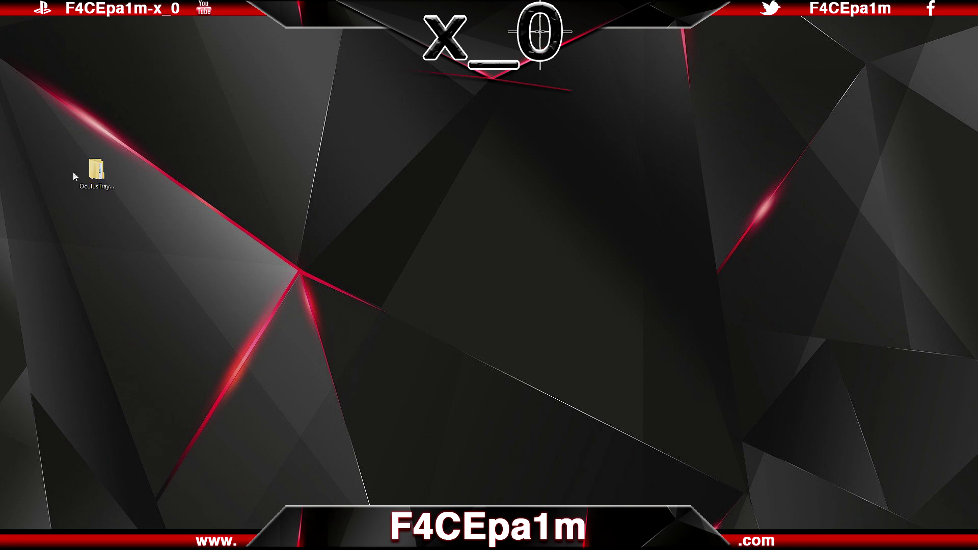
{"action": "double_click", "coordinate": [97, 175]}
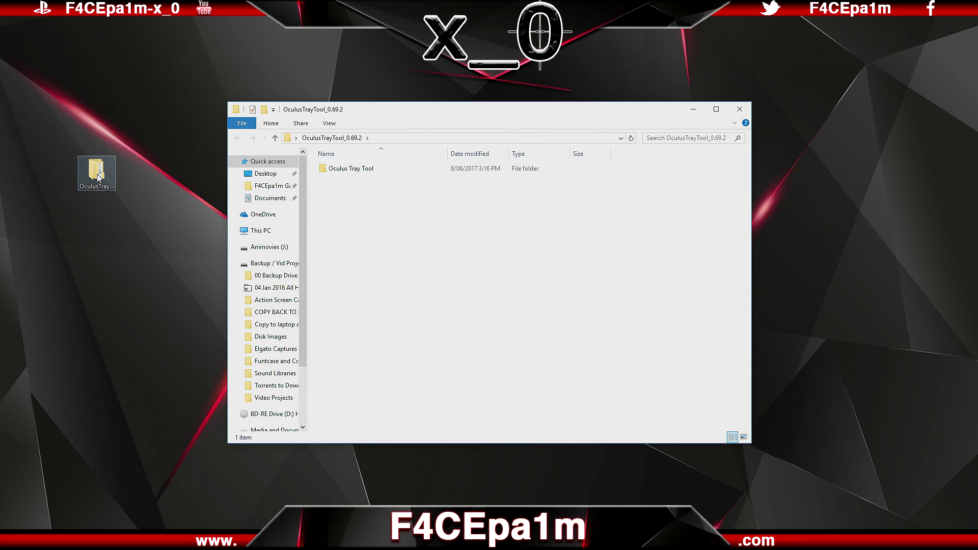
Set OculusTrayTool to Run as administrator in its Compatibility properties.
{"action": "double_click", "coordinate": [334, 170]}
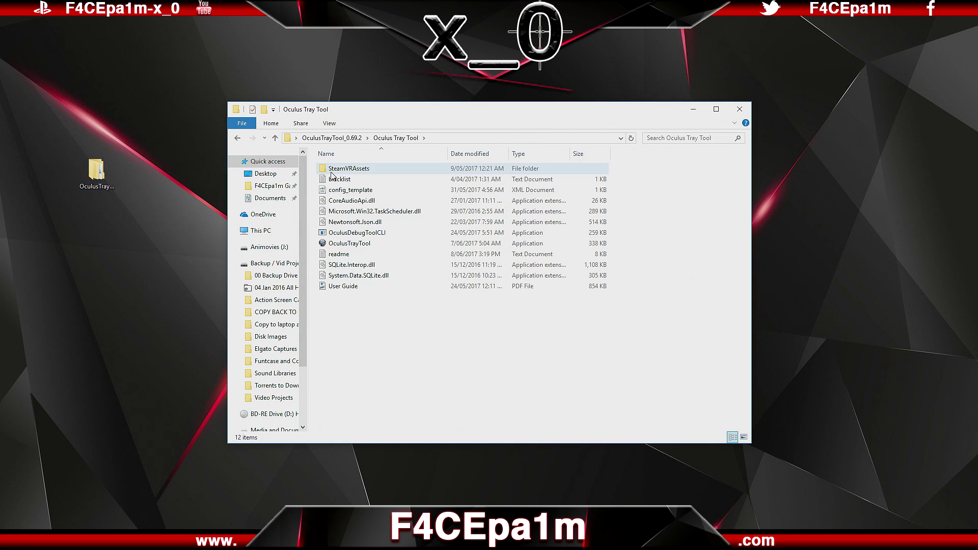
{"action": "right_click", "coordinate": [380, 243]}
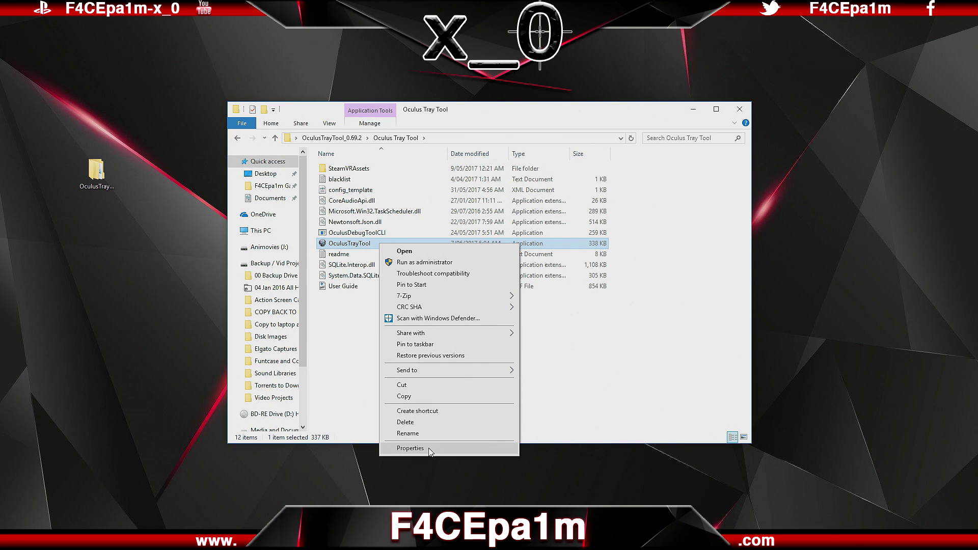
{"action": "left_click", "coordinate": [410, 448]}
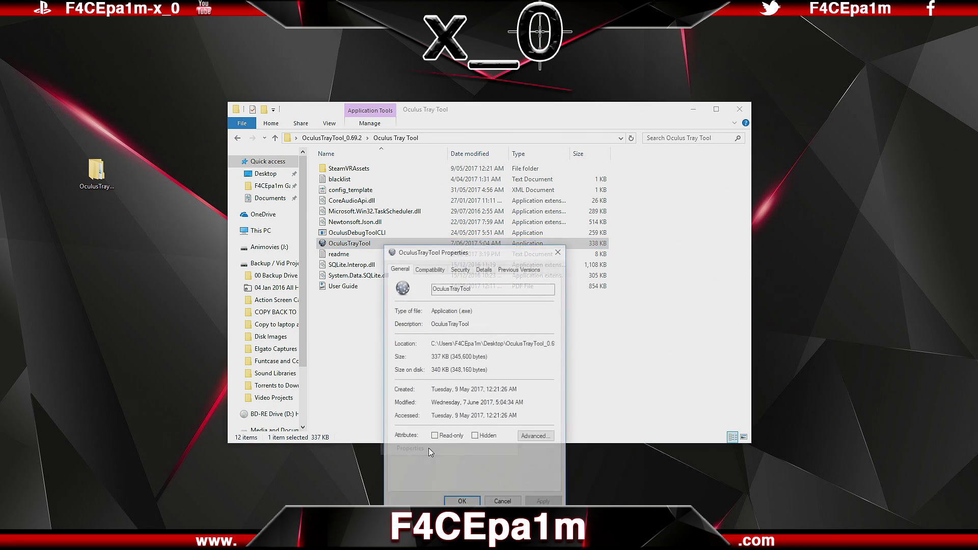
{"action": "left_click", "coordinate": [436, 269]}
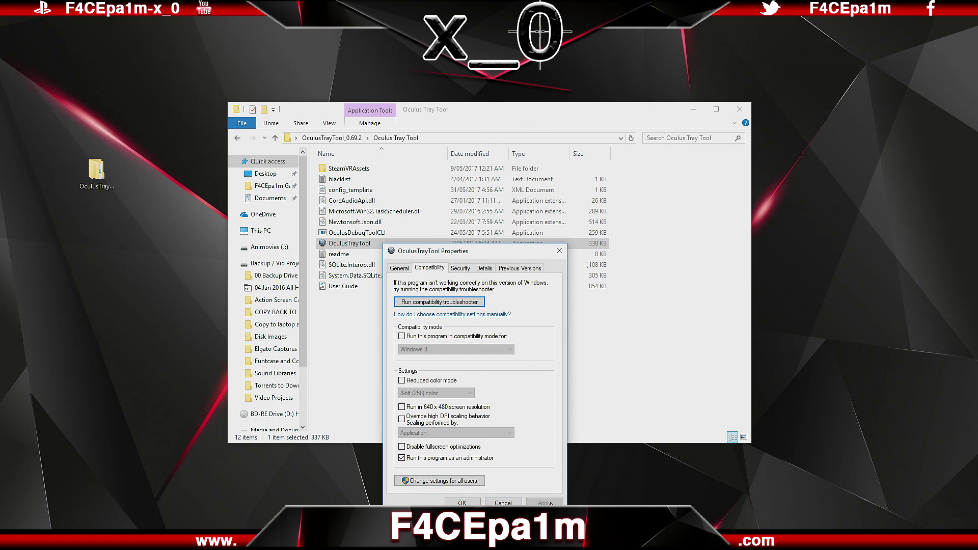
{"action": "left_click", "coordinate": [462, 503]}
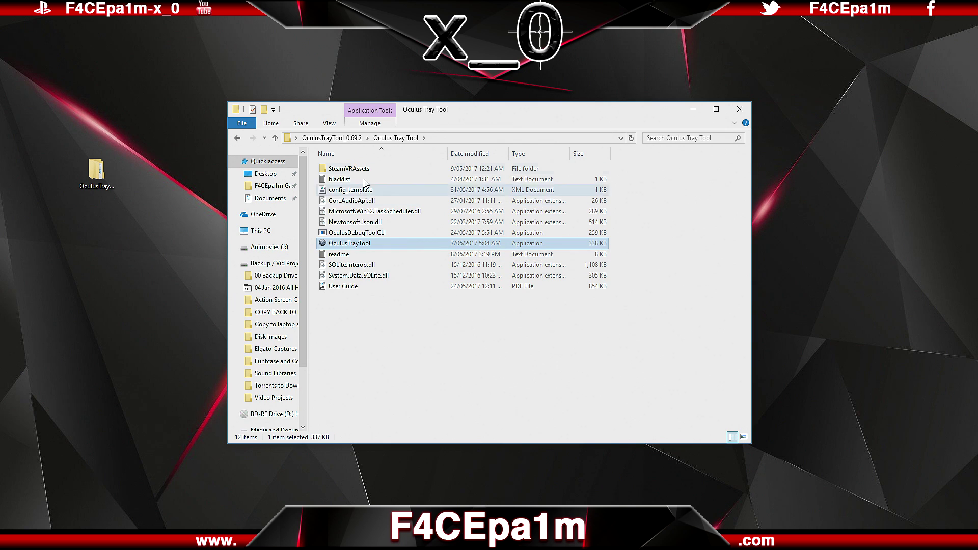
Copy the Oculus Tray Tool folder into Documents, close Explorer, and select the extracted desktop folder.
{"action": "left_click", "coordinate": [331, 137]}
{"action": "left_click_drag", "start_coordinate": [346, 170], "coordinate": [265, 203]}
{"action": "left_click", "coordinate": [265, 204]}
{"action": "double_click", "coordinate": [351, 201]}
{"action": "left_click", "coordinate": [349, 243]}
{"action": "right_click", "coordinate": [349, 244]}
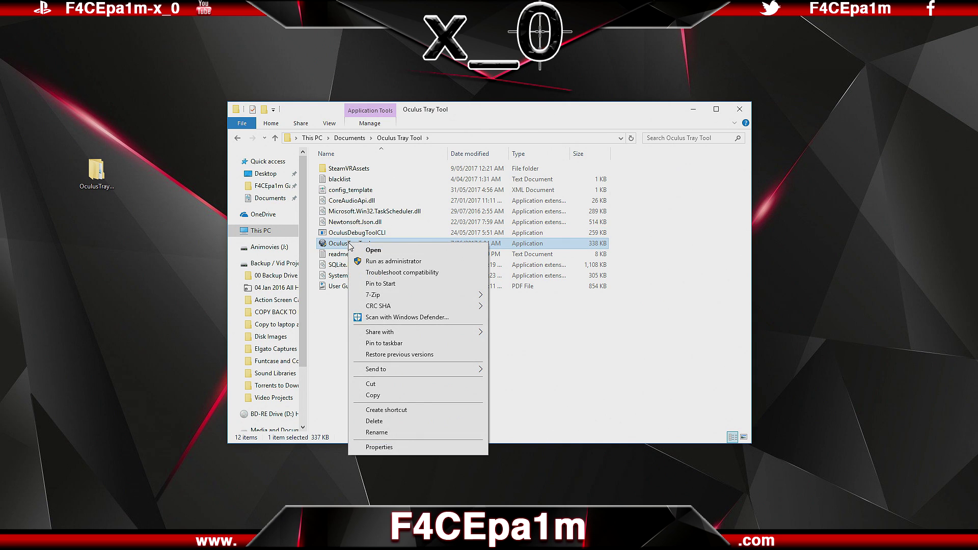
{"action": "left_click", "coordinate": [338, 301]}
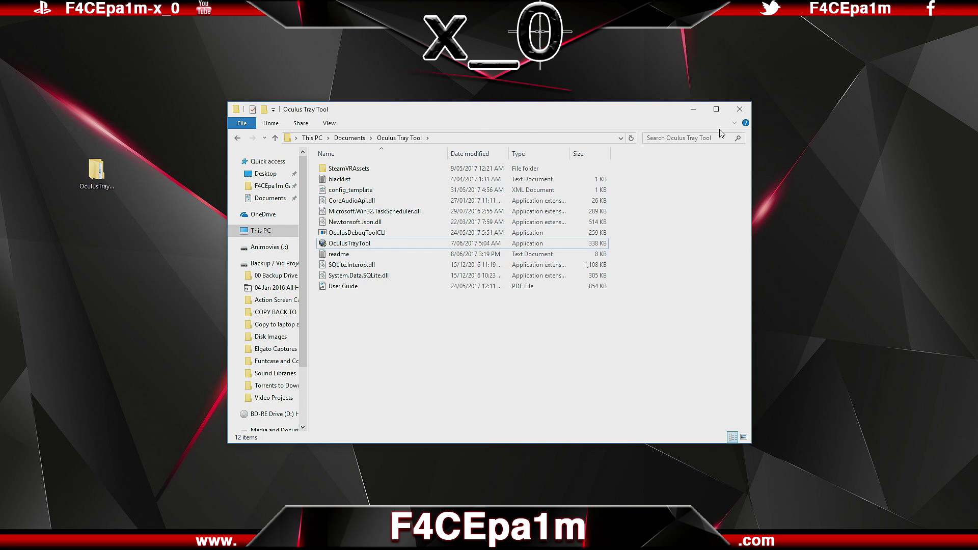
{"action": "left_click", "coordinate": [738, 114]}
{"action": "left_click_drag", "start_coordinate": [225, 154], "coordinate": [47, 182]}
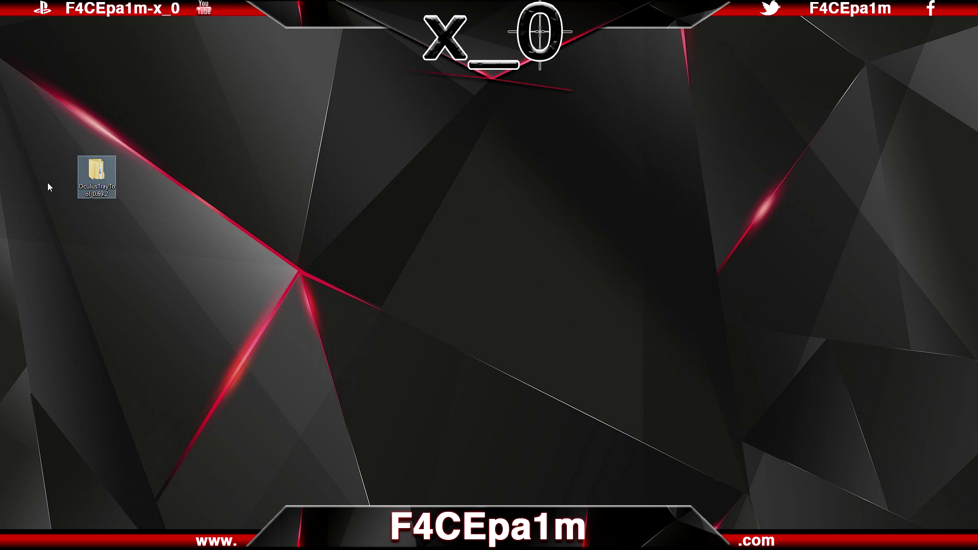
Delete the extracted desktop folder and launch Oculus Tray Tool from the Start menu.
{"action": "key", "text": "Delete"}
{"action": "key", "text": "super"}
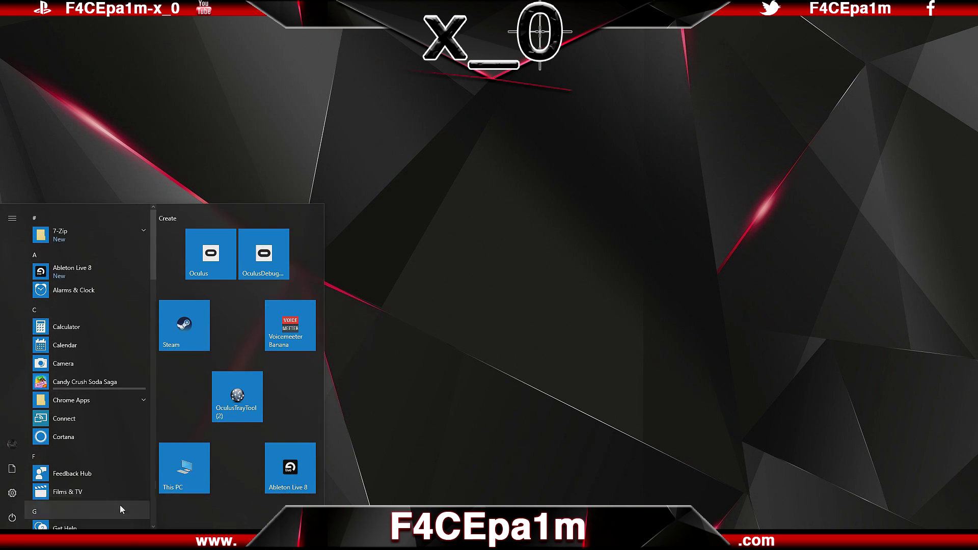
{"action": "left_click", "coordinate": [245, 397]}
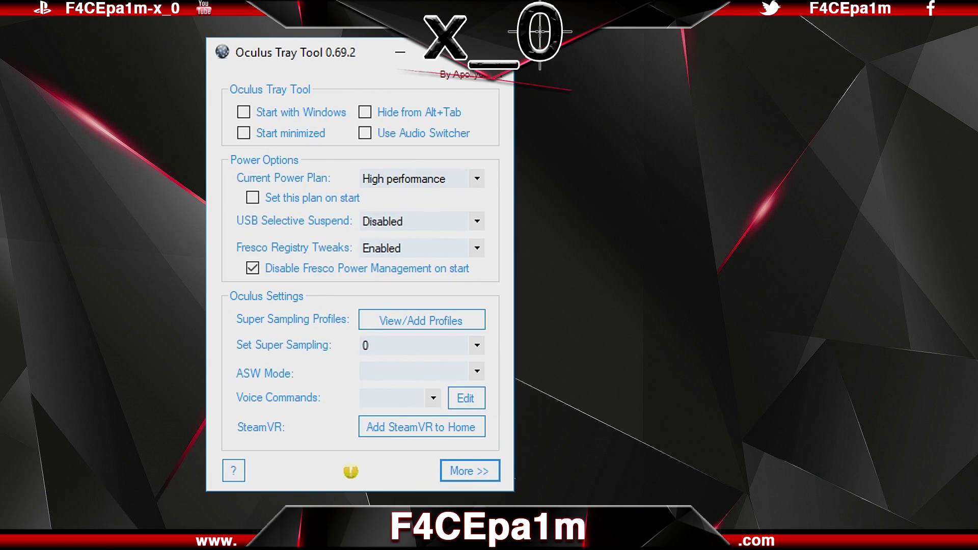
Show all settings with More >> and turn Start with Windows on, then back off.
{"action": "left_click", "coordinate": [457, 472]}
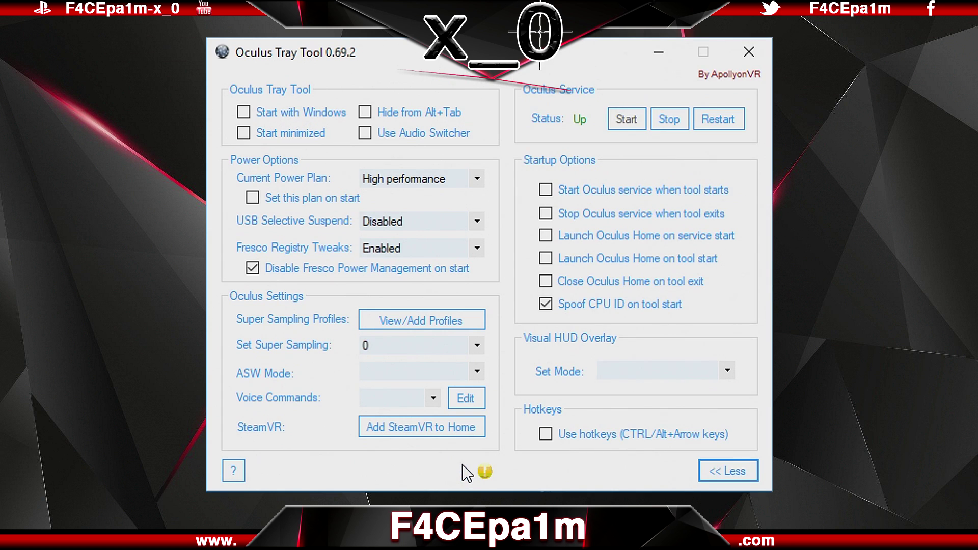
{"action": "left_click", "coordinate": [245, 113]}
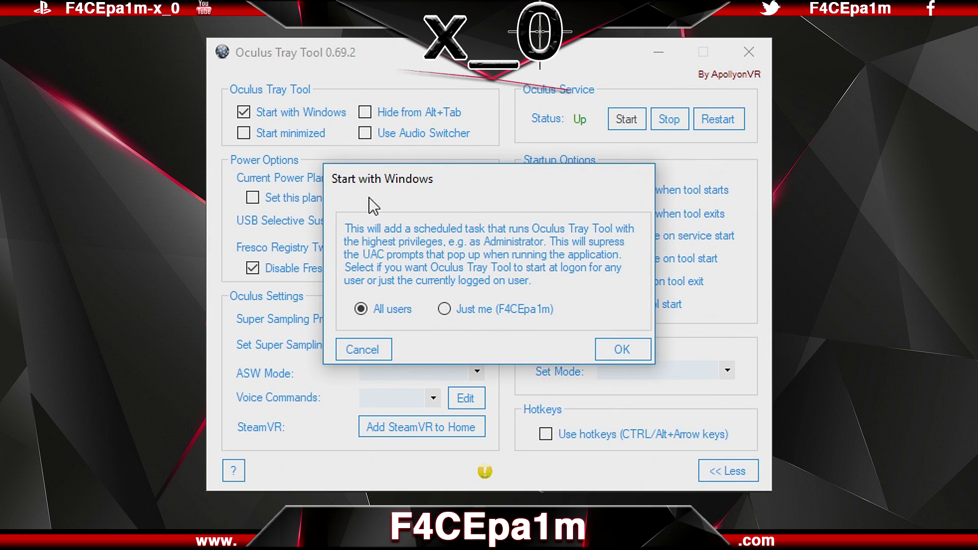
{"action": "left_click", "coordinate": [616, 350]}
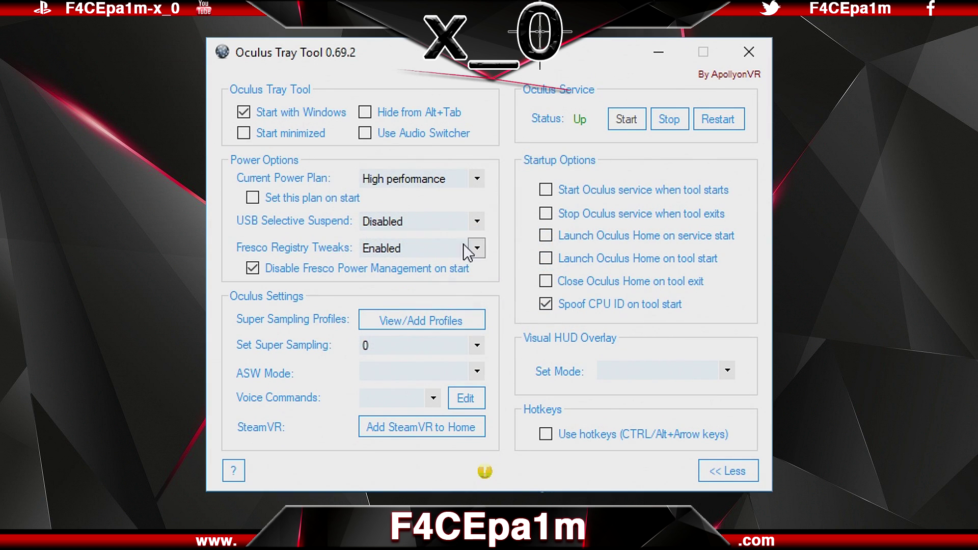
{"action": "left_click", "coordinate": [245, 112]}
Turn off Start minimized, then Alt+Tab over to the Oculus Tray Tool 0.69.2 window.
{"action": "left_click", "coordinate": [655, 65]}
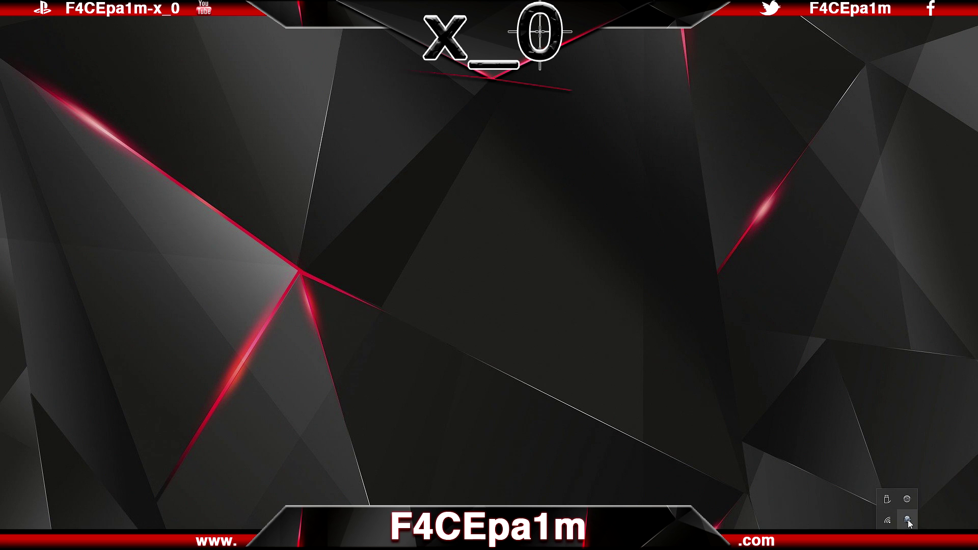
{"action": "left_click", "coordinate": [907, 519]}
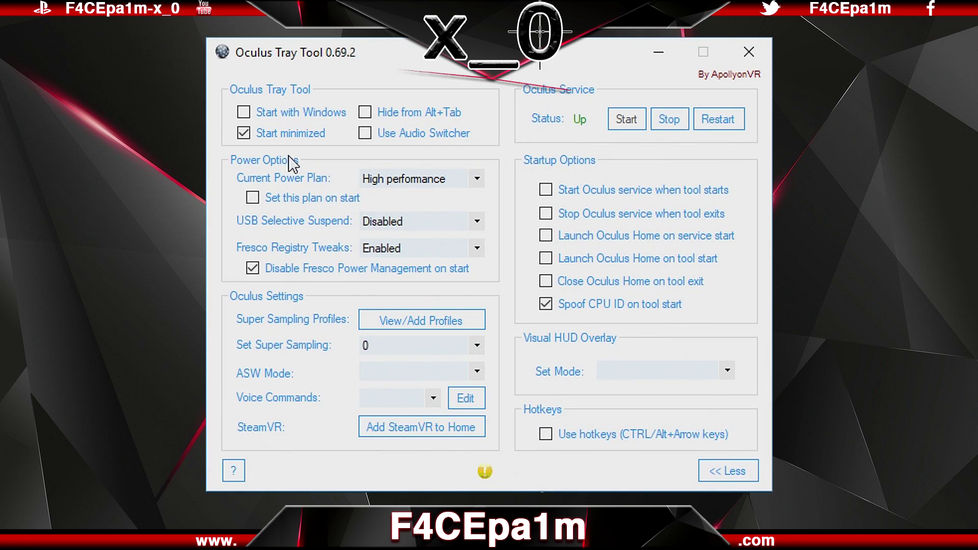
{"action": "left_click", "coordinate": [244, 132]}
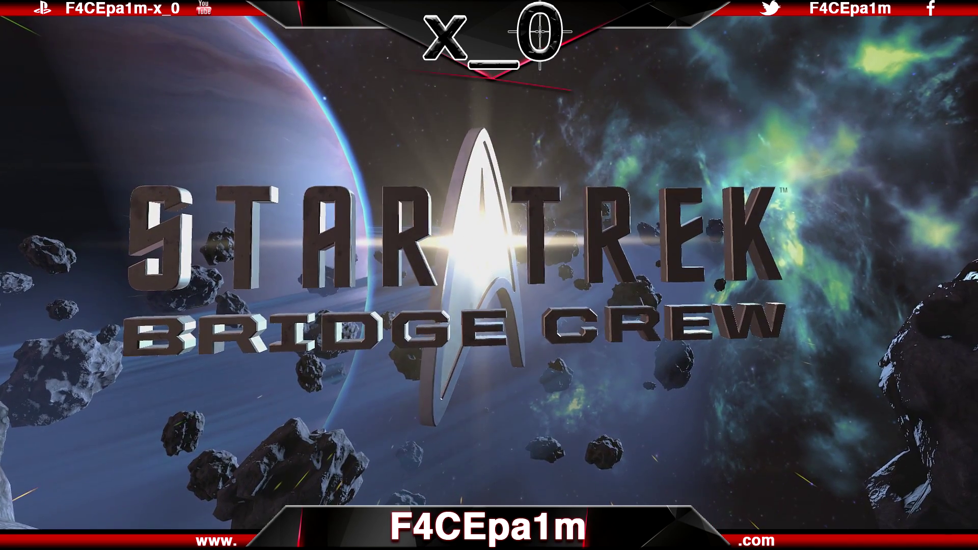
{"action": "key", "text": "alt+Tab"}
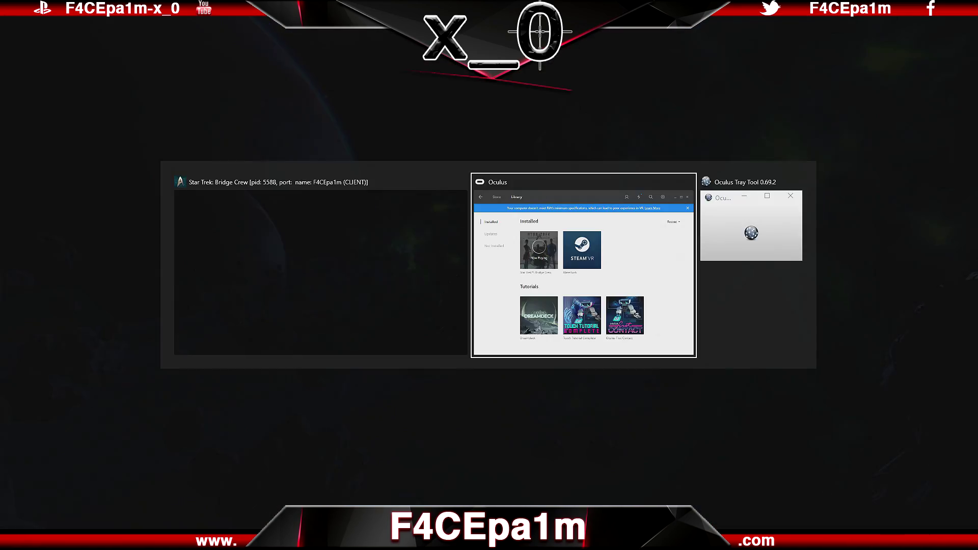
{"action": "key", "text": "alt+Tab"}
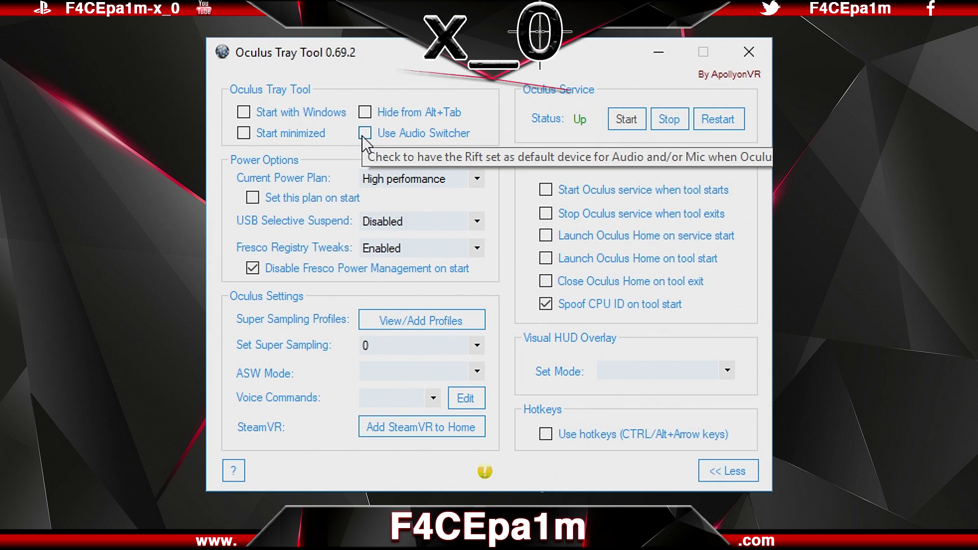
Bring Oculus Tray Tool forward and close Set Fallback Devices, leaving Use Audio Switcher off.
{"action": "left_click", "coordinate": [365, 134]}
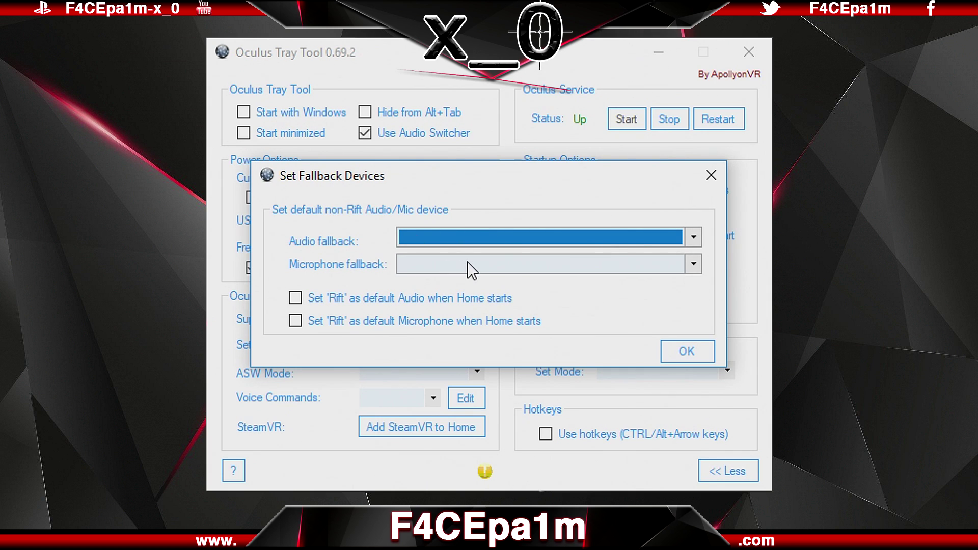
{"action": "left_click", "coordinate": [684, 353]}
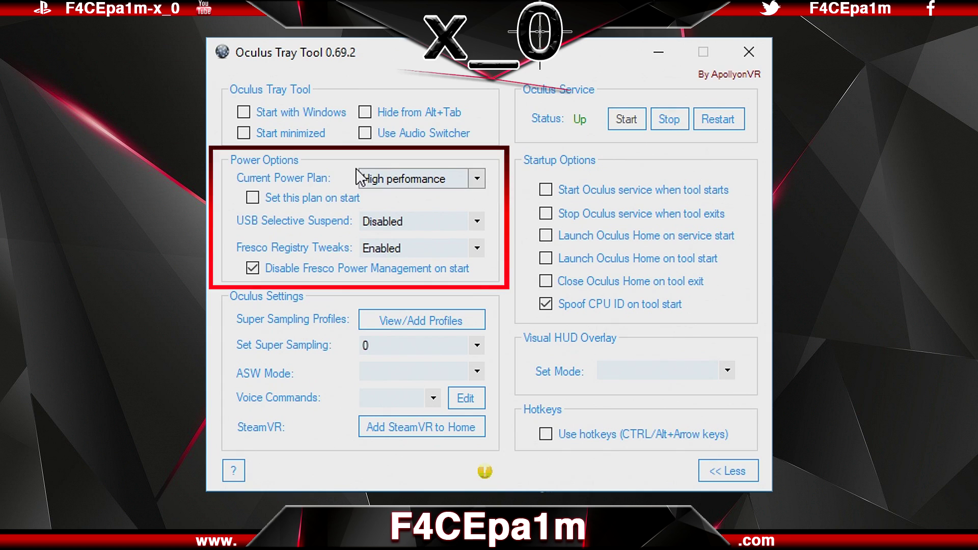
Choose High performance power plan, USB Selective Suspend Disabled, and Fresco Registry Tweaks Enabled.
{"action": "left_click", "coordinate": [476, 179]}
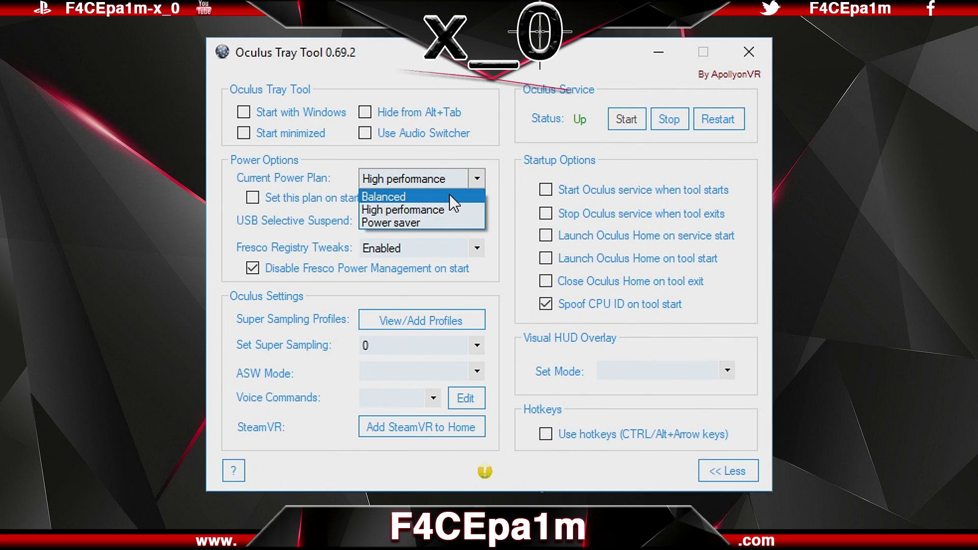
{"action": "left_click", "coordinate": [448, 206]}
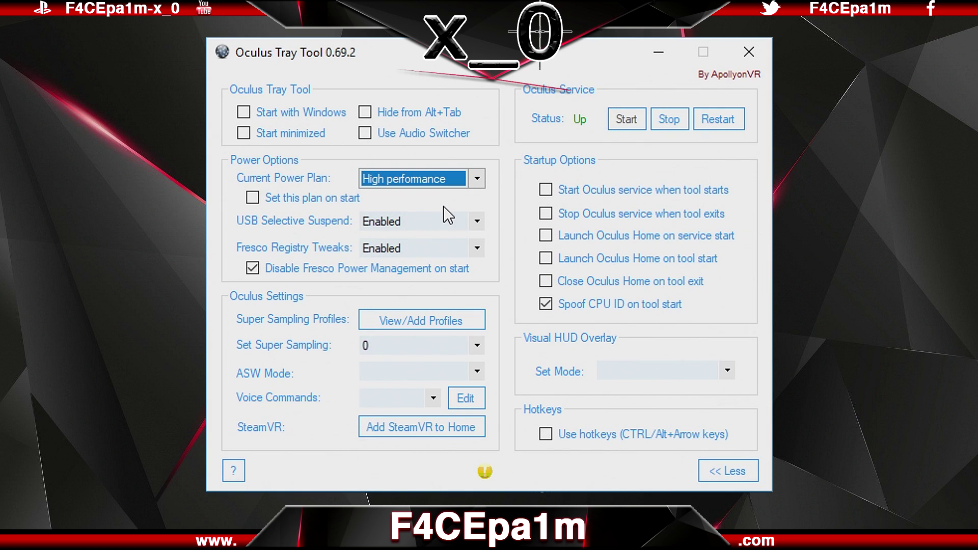
{"action": "left_click", "coordinate": [475, 221]}
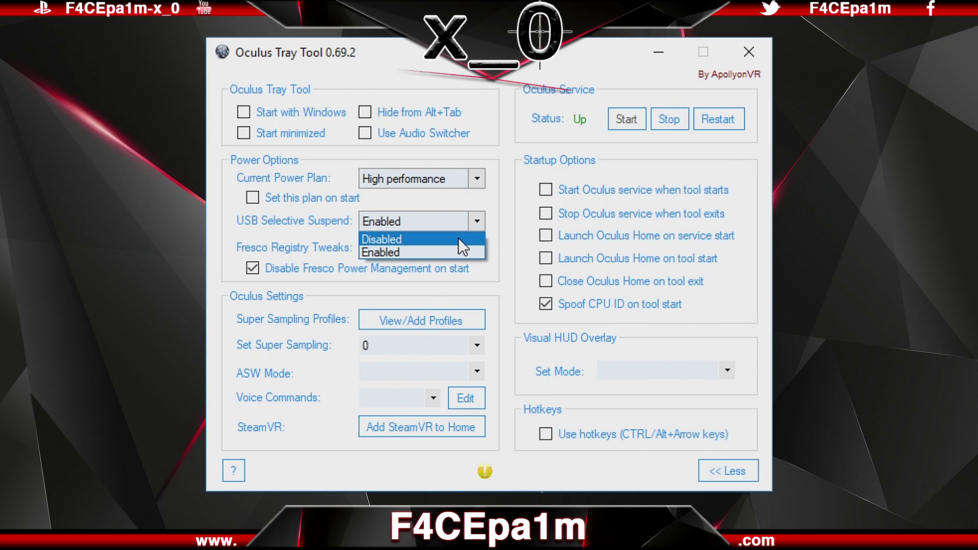
{"action": "left_click", "coordinate": [458, 238]}
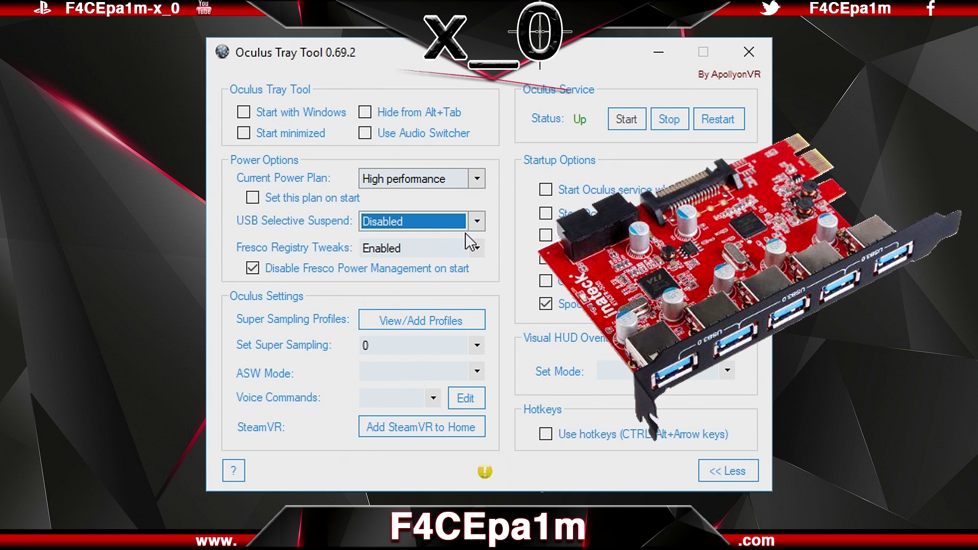
{"action": "left_click", "coordinate": [475, 246]}
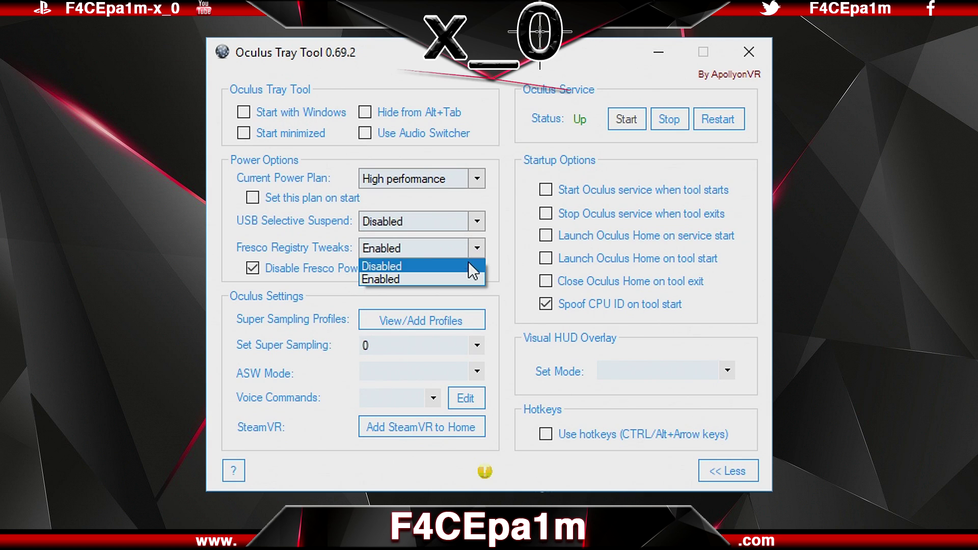
{"action": "left_click", "coordinate": [399, 279]}
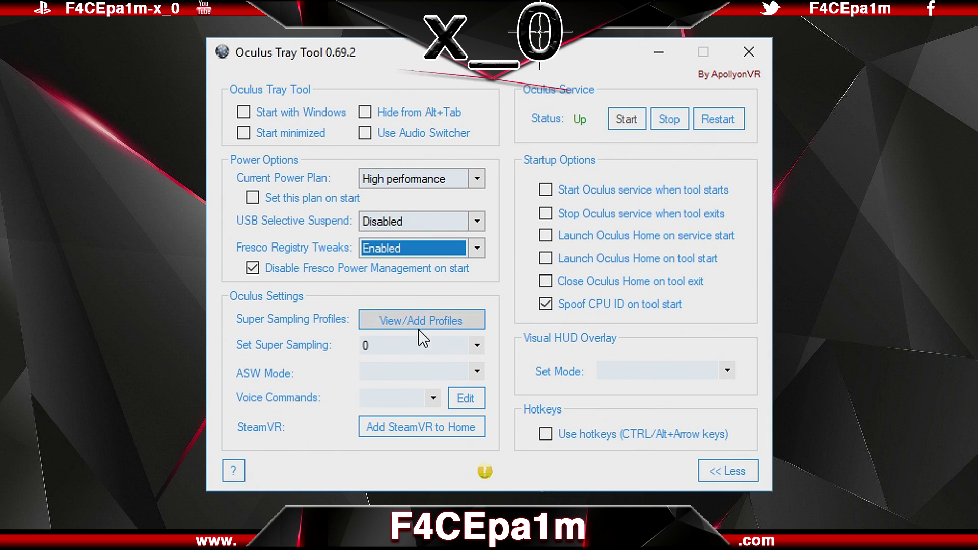
Pick 1.5 in the Set Super Sampling list and dismiss the restart reminder.
{"action": "left_click", "coordinate": [477, 346]}
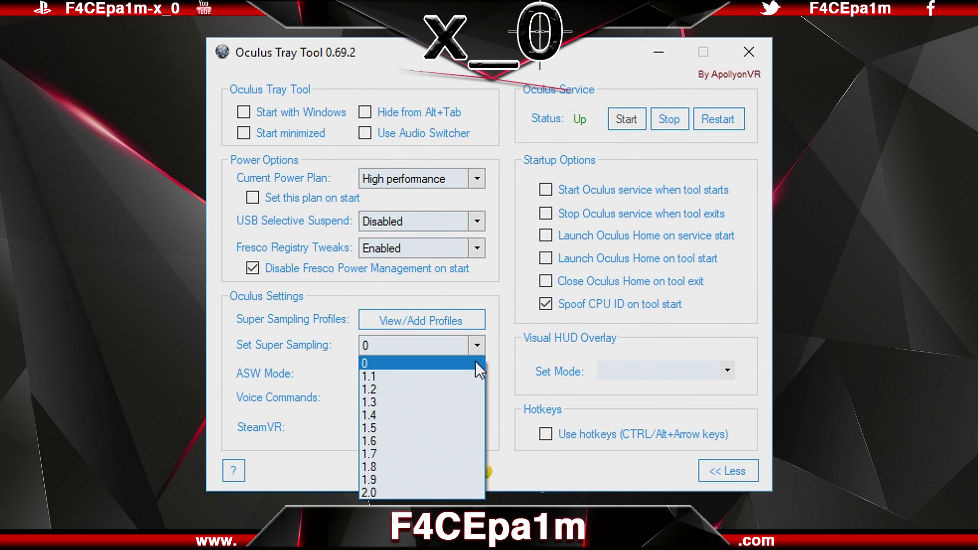
{"action": "left_click", "coordinate": [458, 427]}
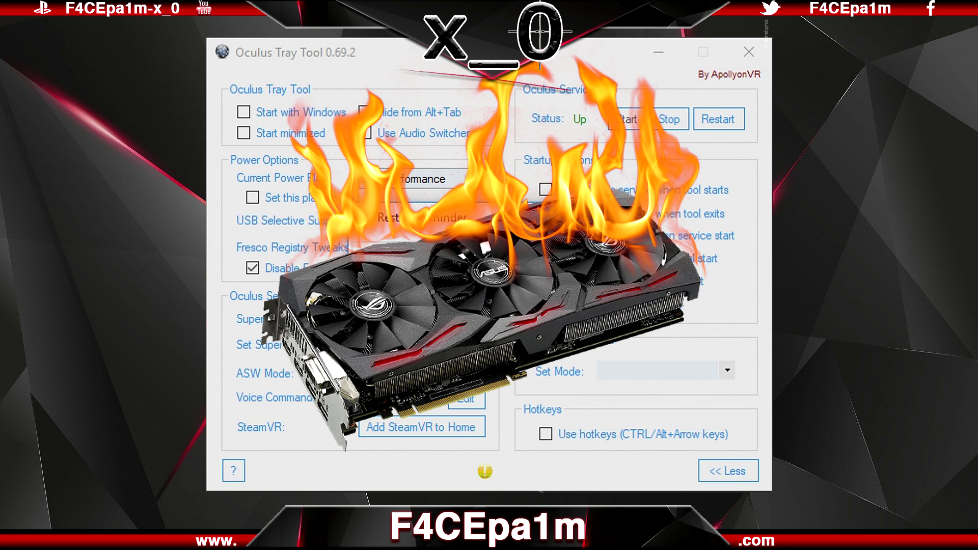
{"action": "key", "text": "Return"}
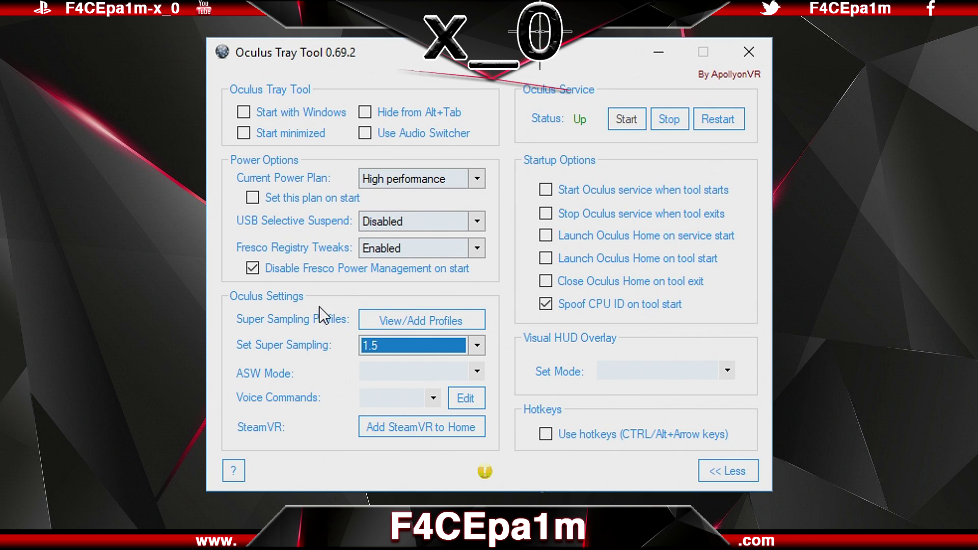
Start a new profile in View/Add Profiles and browse to C:\Program Files\Oculus.
{"action": "left_click", "coordinate": [463, 319]}
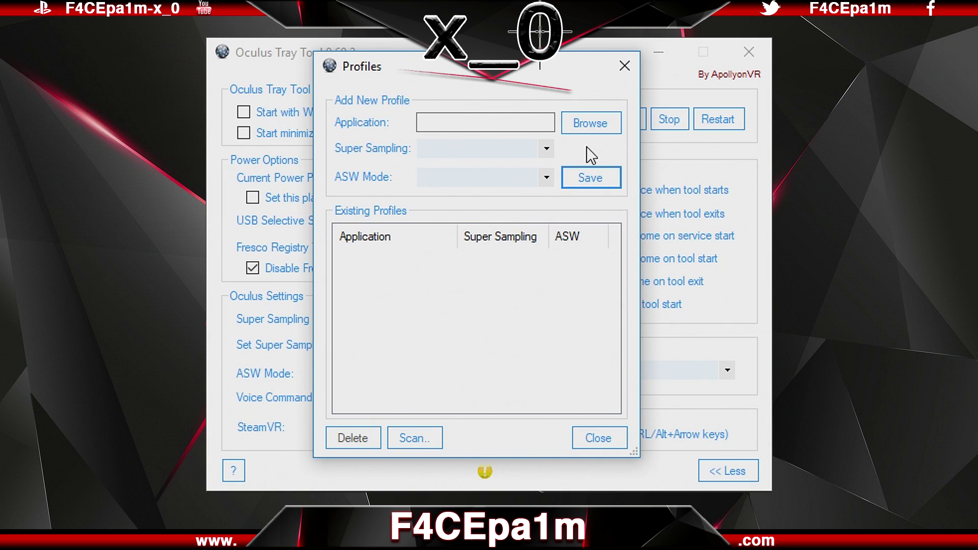
{"action": "left_click", "coordinate": [592, 129]}
{"action": "left_click", "coordinate": [266, 82]}
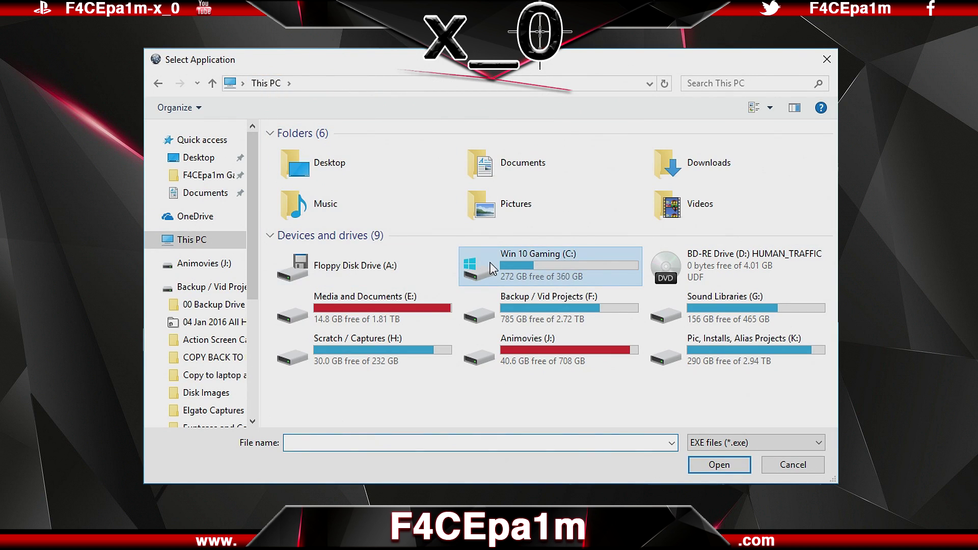
{"action": "double_click", "coordinate": [491, 269]}
{"action": "left_click", "coordinate": [309, 169]}
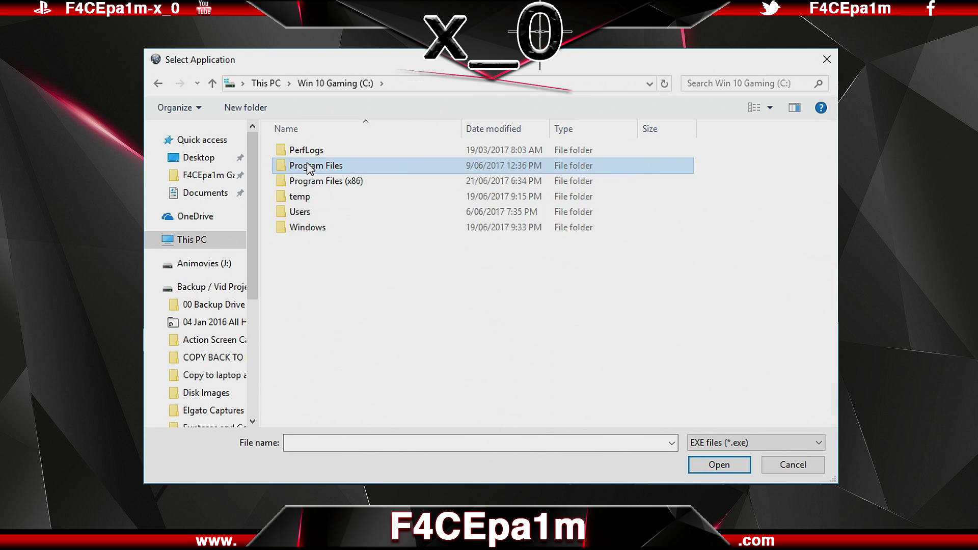
{"action": "double_click", "coordinate": [310, 167]}
{"action": "double_click", "coordinate": [308, 275]}
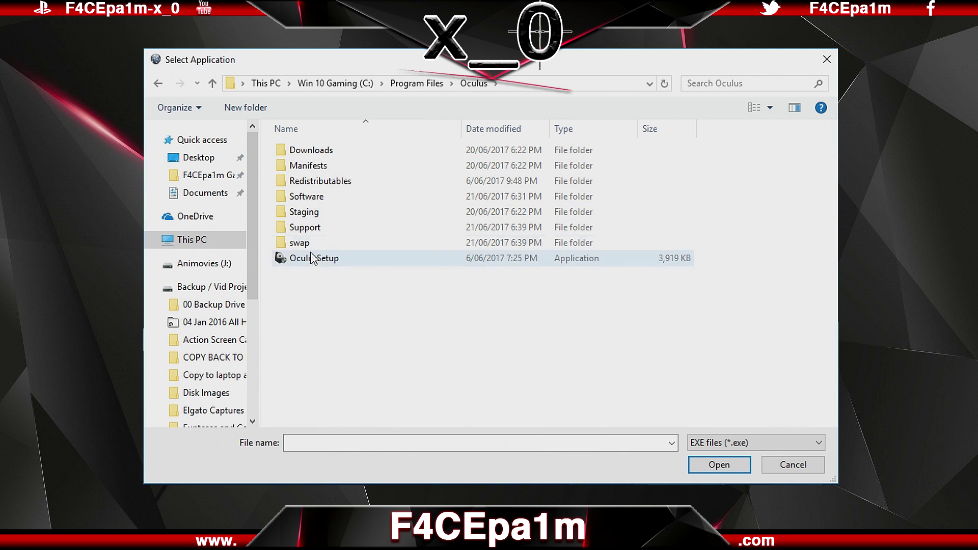
Pick stbc.exe from Software\Software\red-storm-entertainment-nova as the profile's application.
{"action": "double_click", "coordinate": [308, 197]}
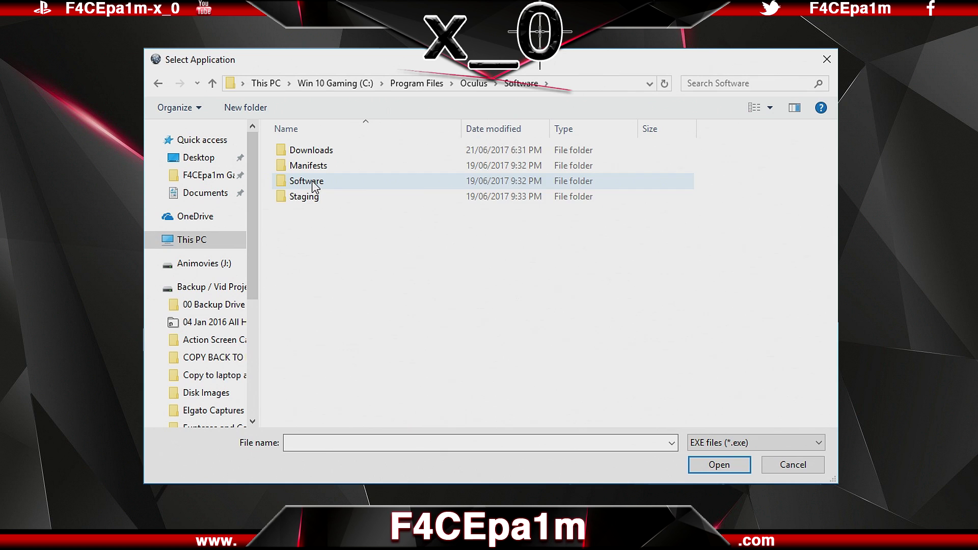
{"action": "double_click", "coordinate": [307, 181]}
{"action": "left_click", "coordinate": [323, 185]}
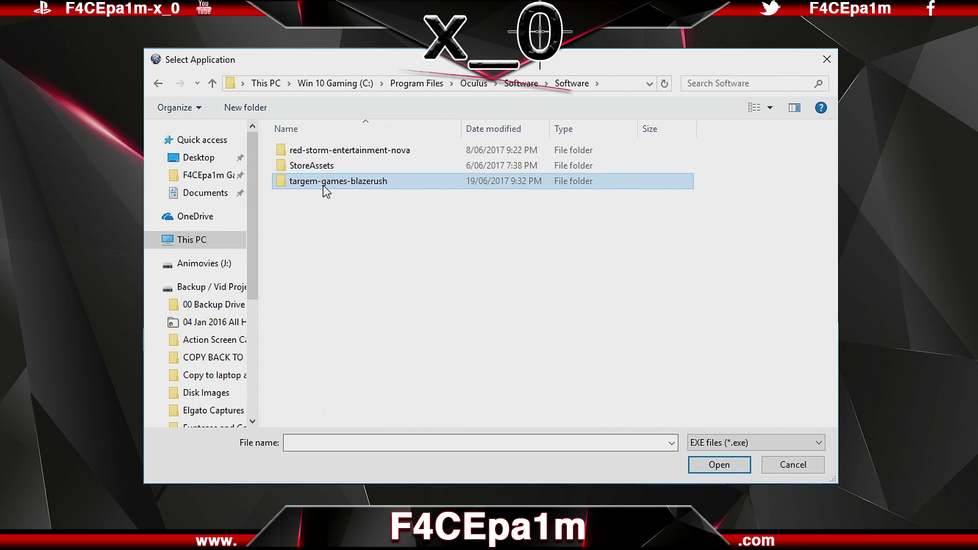
{"action": "left_click", "coordinate": [306, 149]}
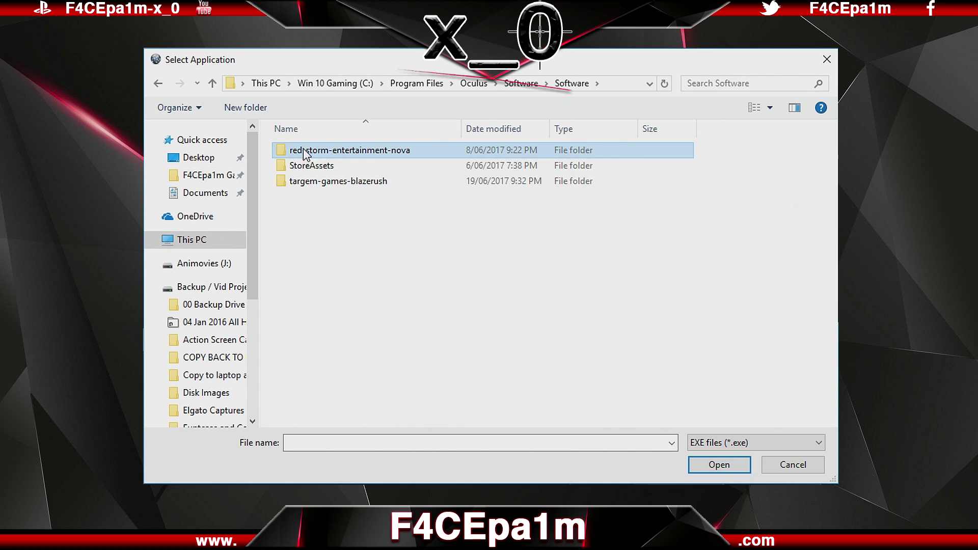
{"action": "double_click", "coordinate": [330, 151]}
{"action": "left_click", "coordinate": [303, 200]}
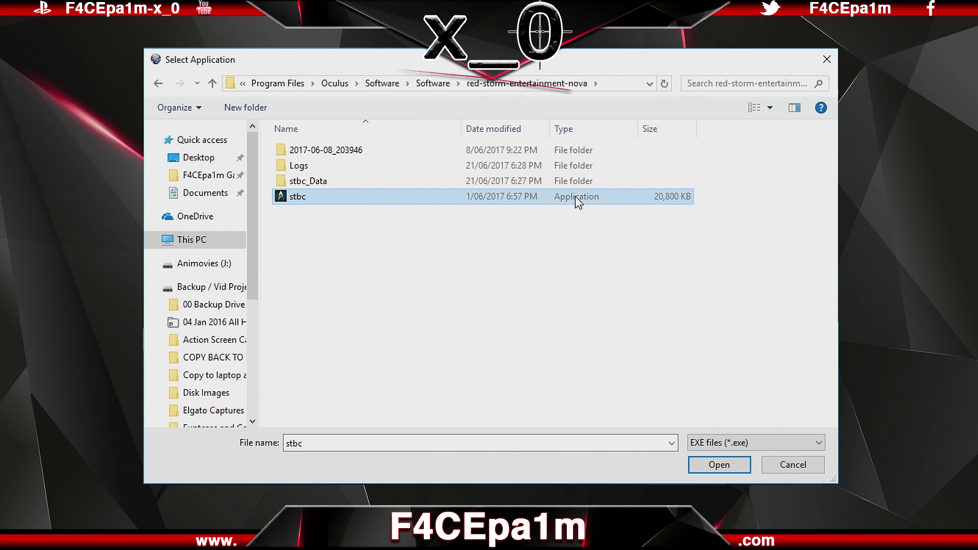
{"action": "double_click", "coordinate": [284, 199]}
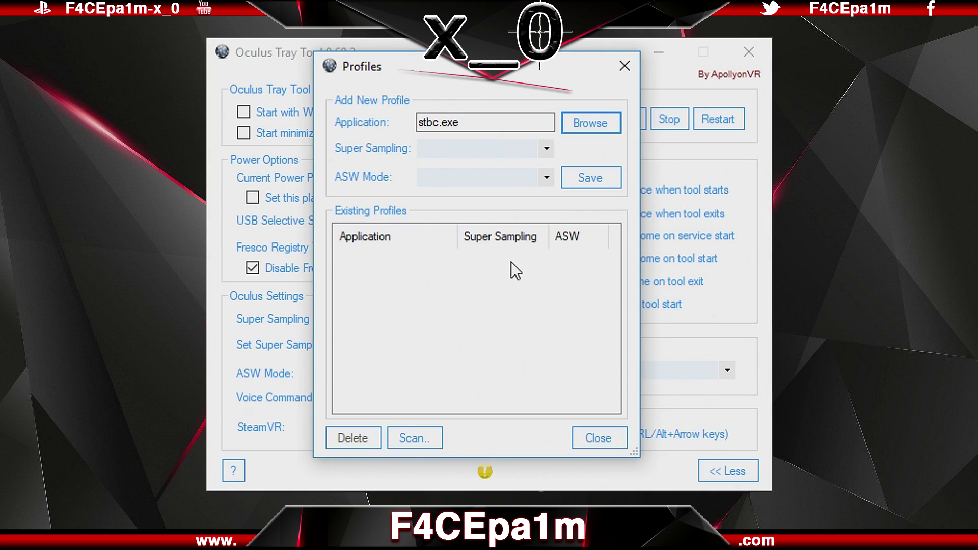
Give the stbc profile super sampling 1.3 and ASW Auto, save it, and select its row.
{"action": "left_click_drag", "start_coordinate": [471, 124], "coordinate": [417, 124]}
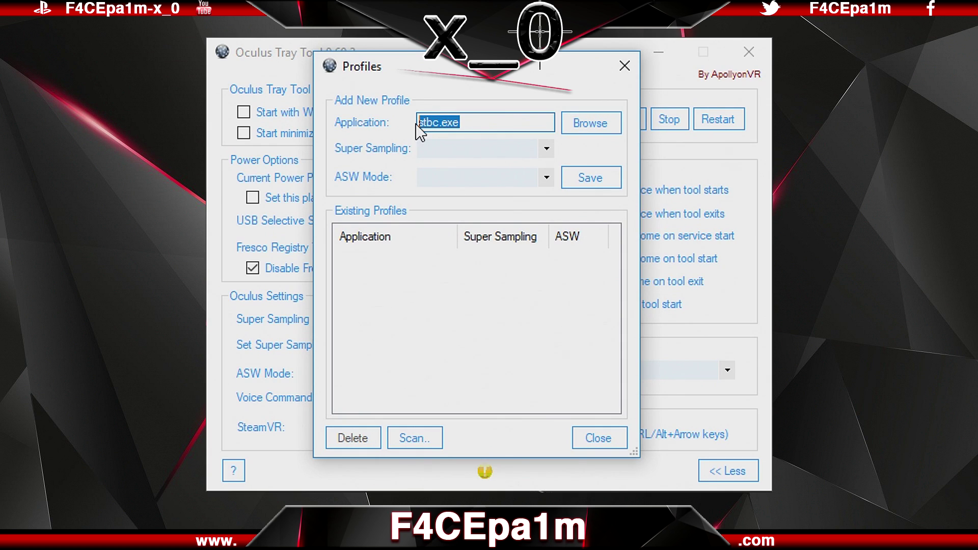
{"action": "left_click", "coordinate": [546, 149]}
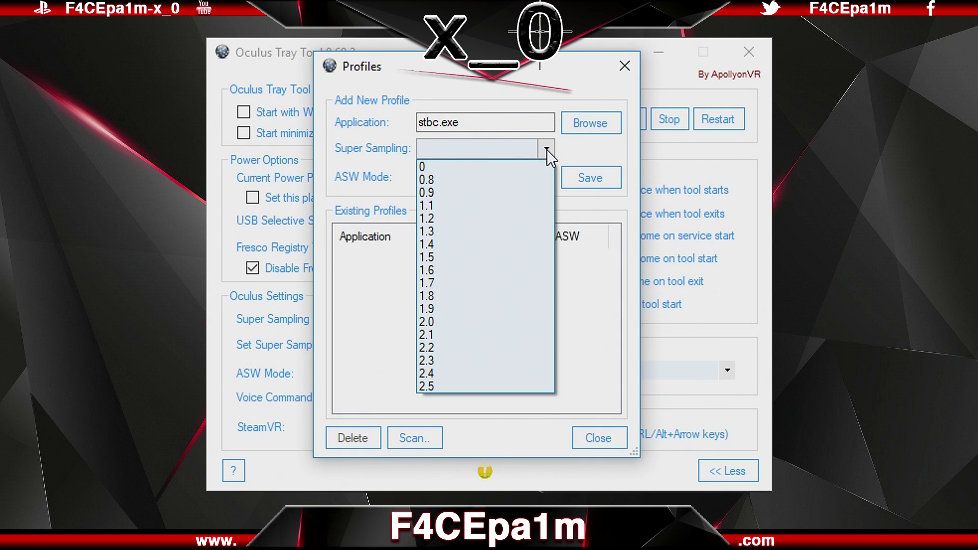
{"action": "left_click", "coordinate": [484, 231]}
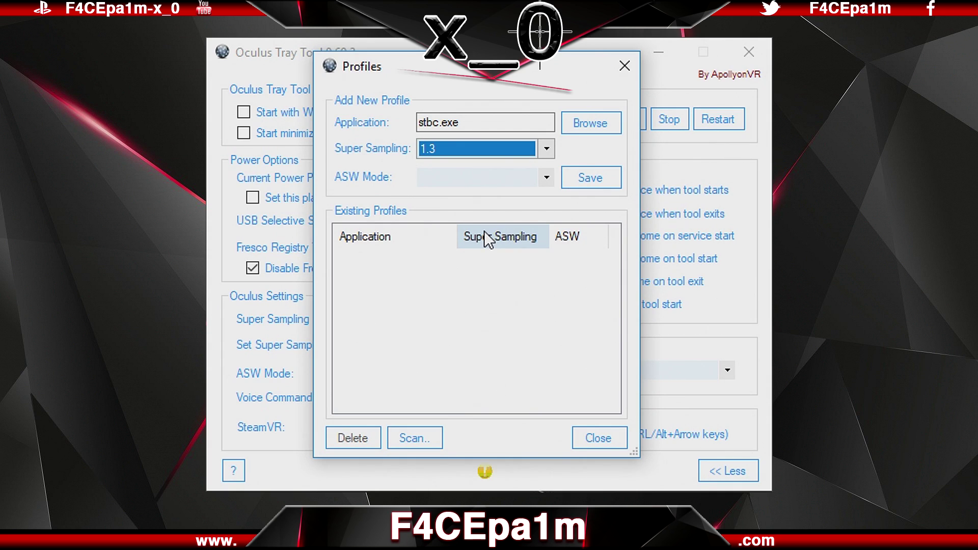
{"action": "left_click", "coordinate": [544, 176]}
{"action": "left_click", "coordinate": [509, 212]}
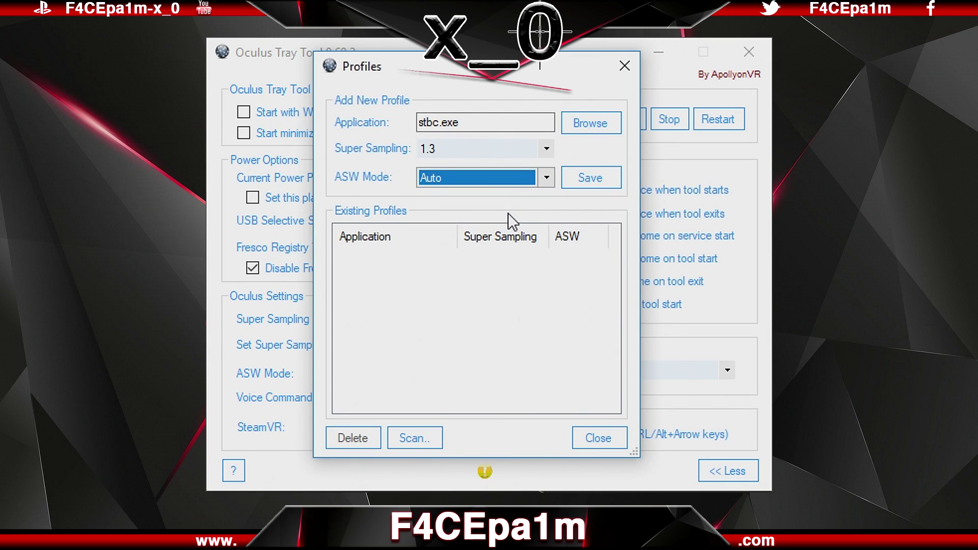
{"action": "left_click", "coordinate": [606, 178]}
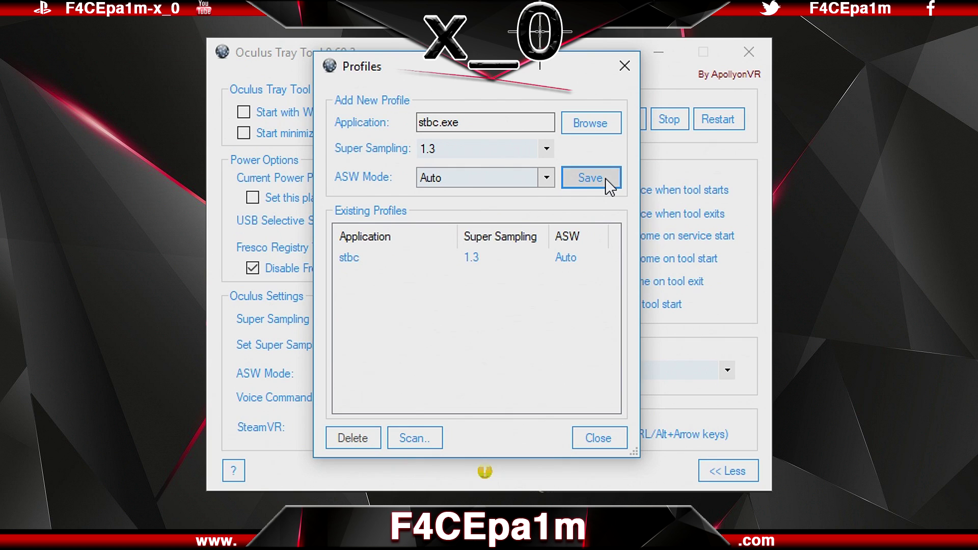
{"action": "left_click", "coordinate": [360, 255]}
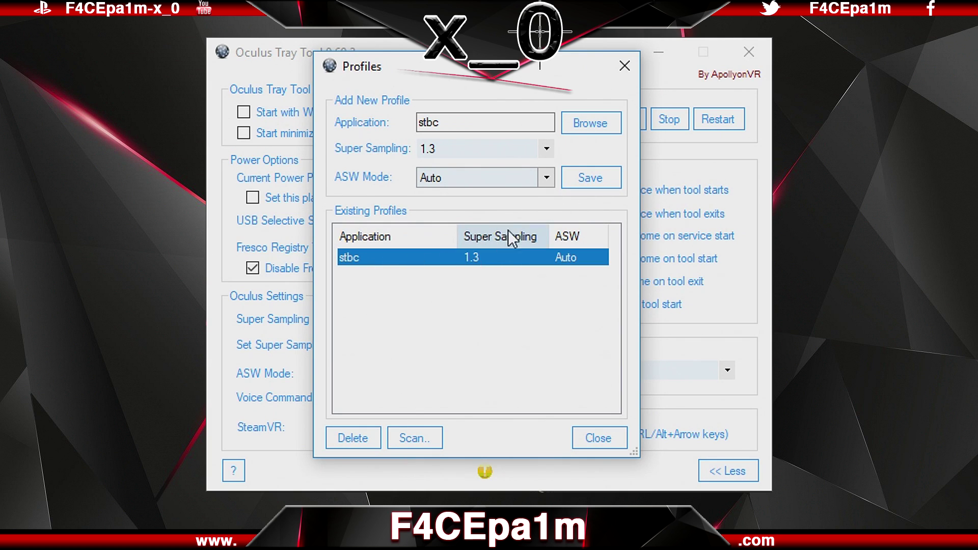
{"action": "left_click", "coordinate": [546, 178]}
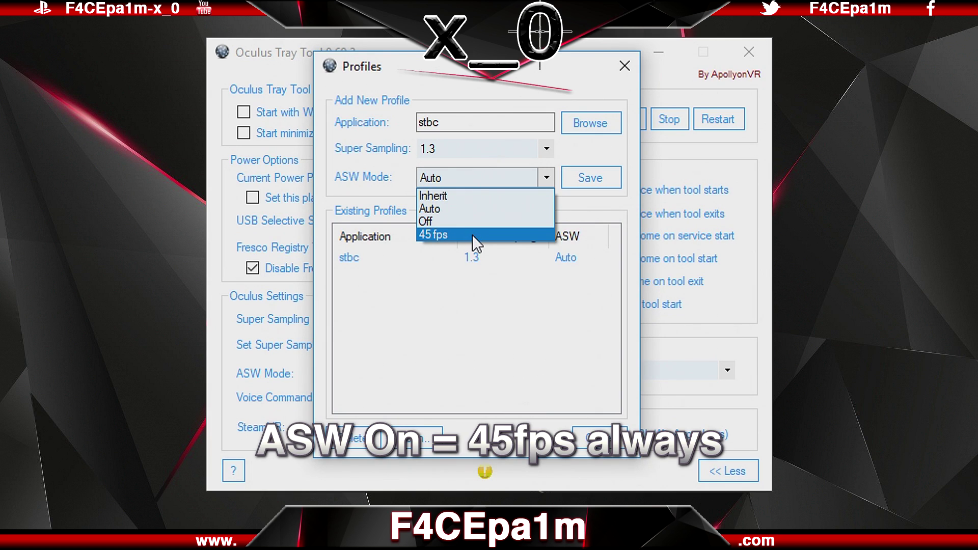
Set the stbc profile's ASW mode to Inherit and close the Profiles window.
{"action": "left_click", "coordinate": [476, 193]}
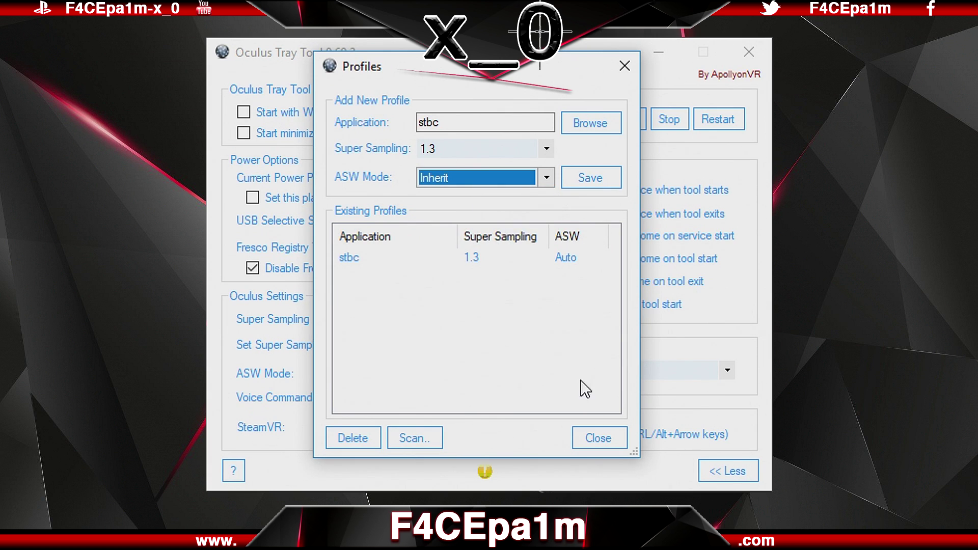
{"action": "left_click", "coordinate": [609, 439]}
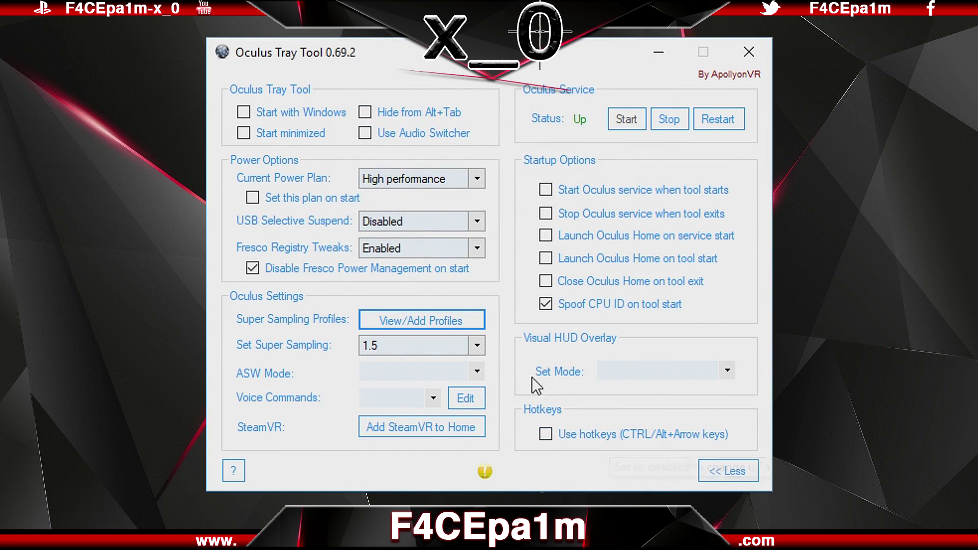
Set the global ASW mode to Auto.
{"action": "left_click", "coordinate": [470, 374]}
{"action": "left_click", "coordinate": [460, 393]}
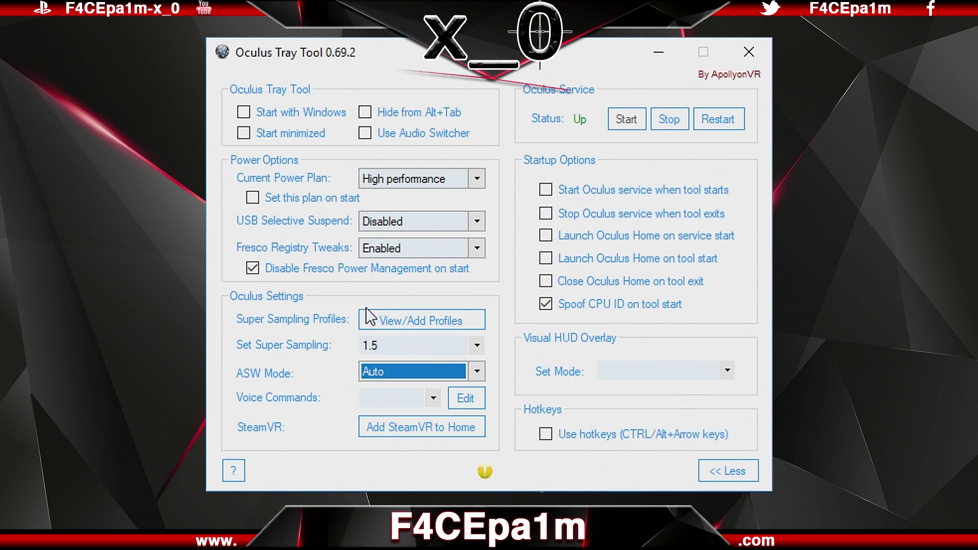
{"action": "left_click", "coordinate": [423, 319]}
Switch Voice Commands to Enabled and bring up the Configure Voice Commands dialog.
{"action": "left_click", "coordinate": [432, 398]}
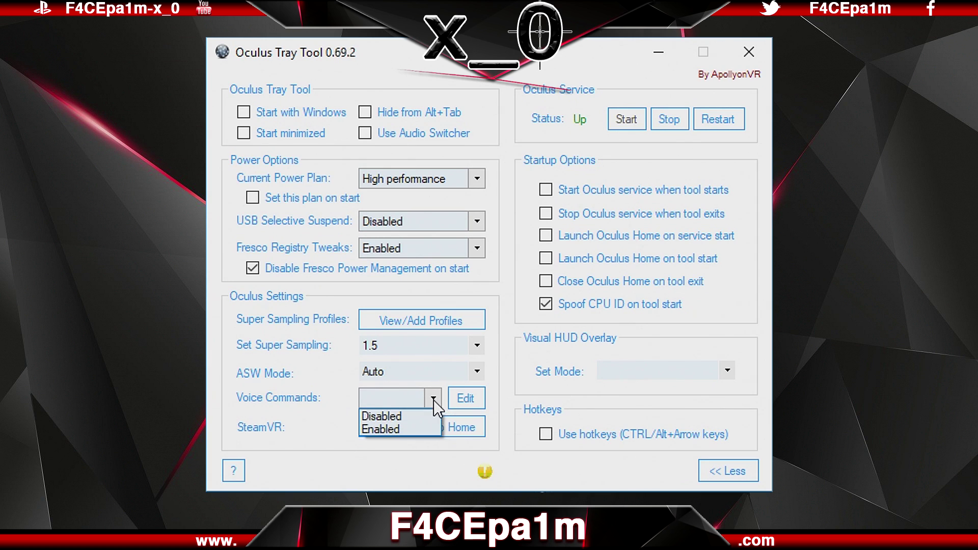
{"action": "left_click", "coordinate": [411, 428]}
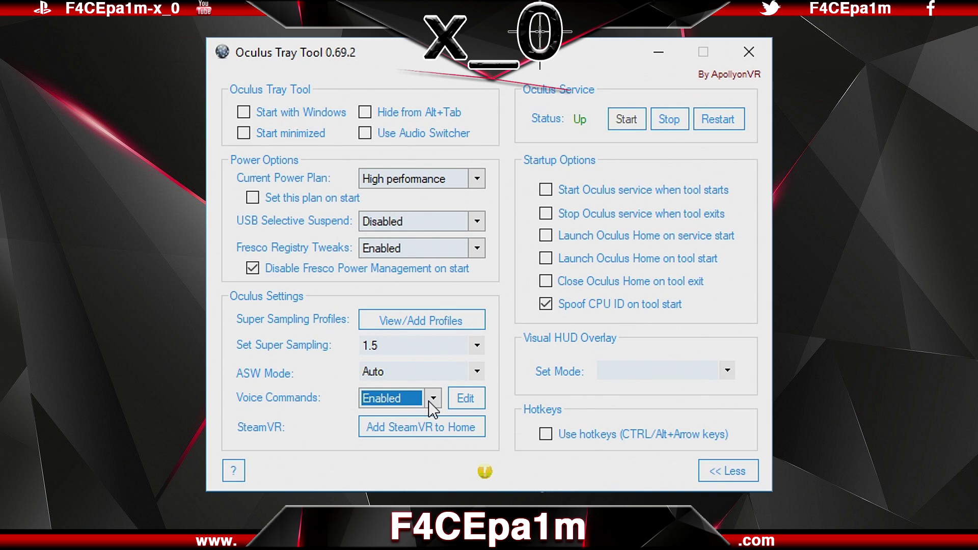
{"action": "left_click", "coordinate": [471, 397]}
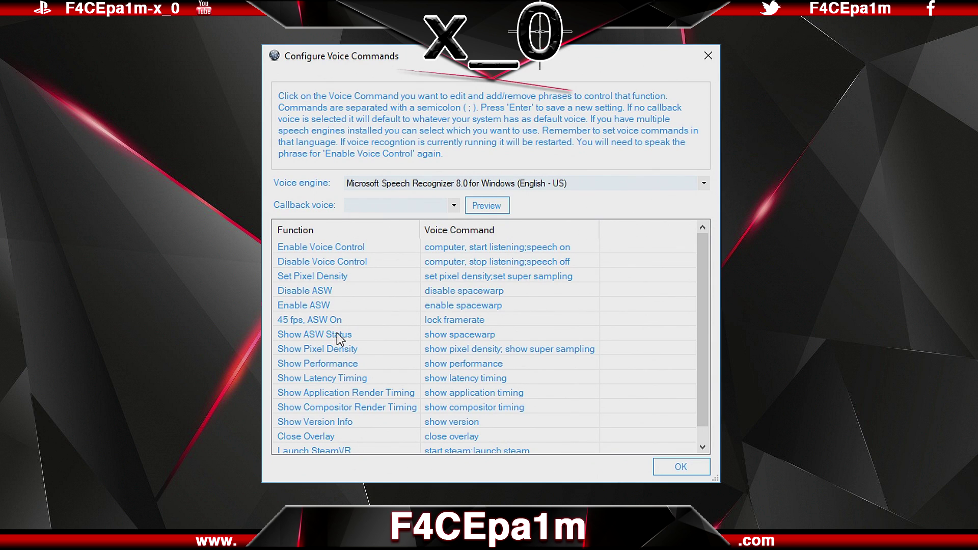
Pick Microsoft David Desktop as callback voice, keep the English speech recognizer, and confirm with OK.
{"action": "left_click", "coordinate": [486, 309]}
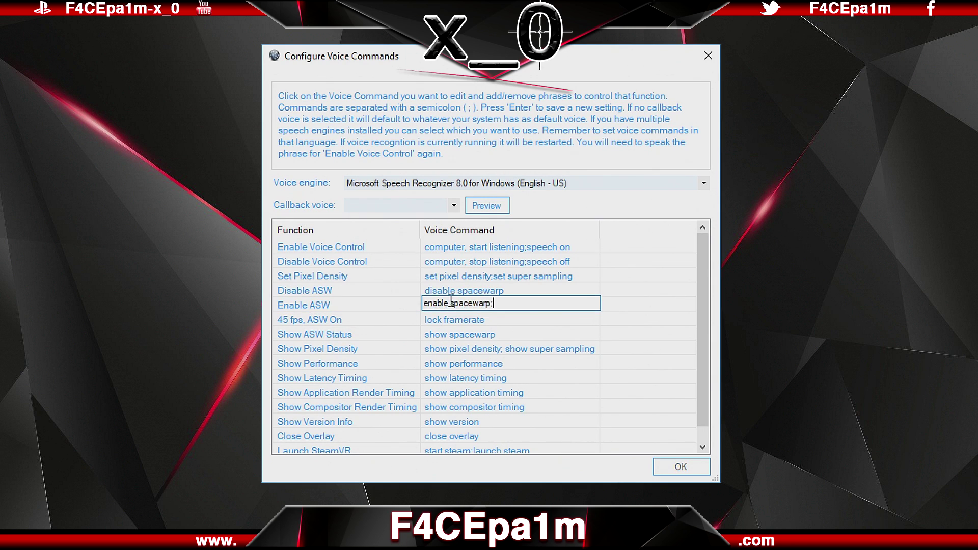
{"action": "left_click", "coordinate": [355, 305]}
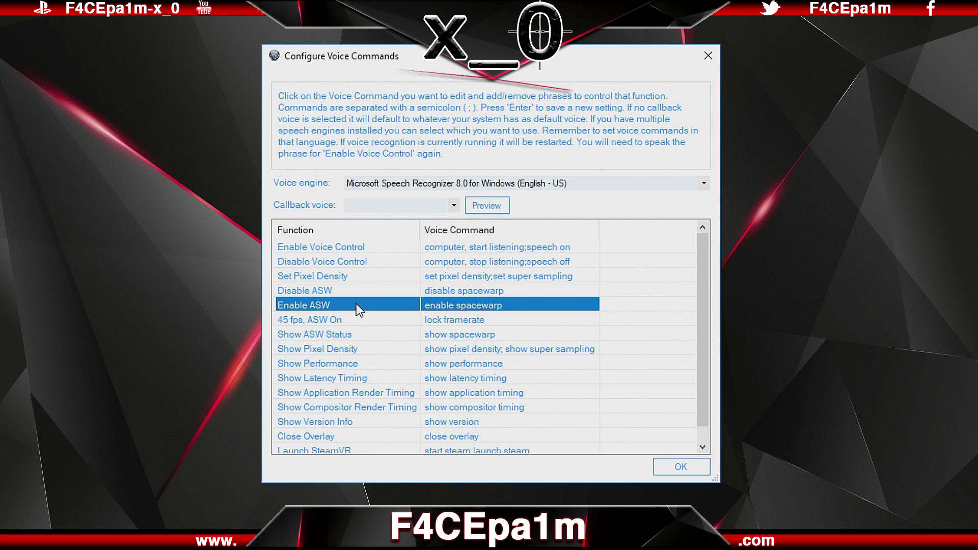
{"action": "left_click", "coordinate": [453, 206]}
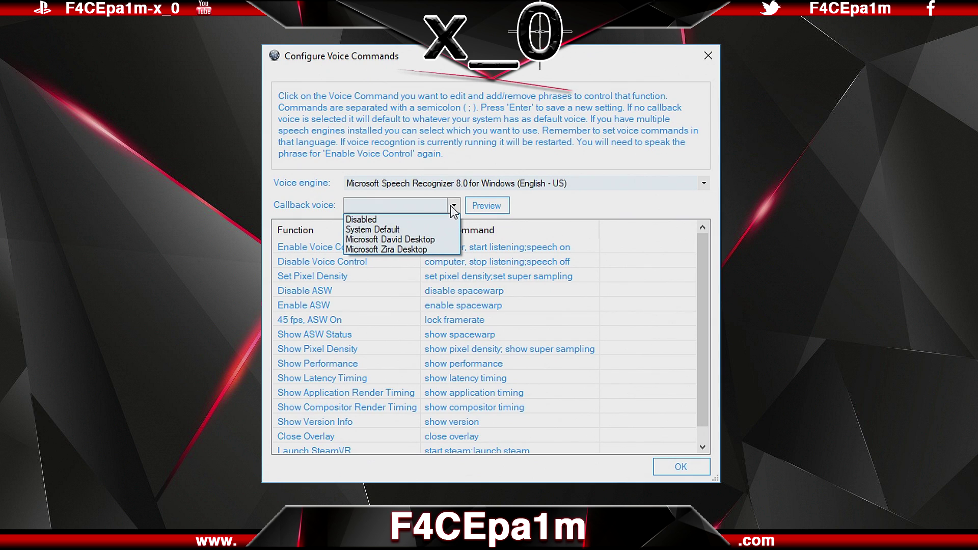
{"action": "left_click", "coordinate": [427, 240]}
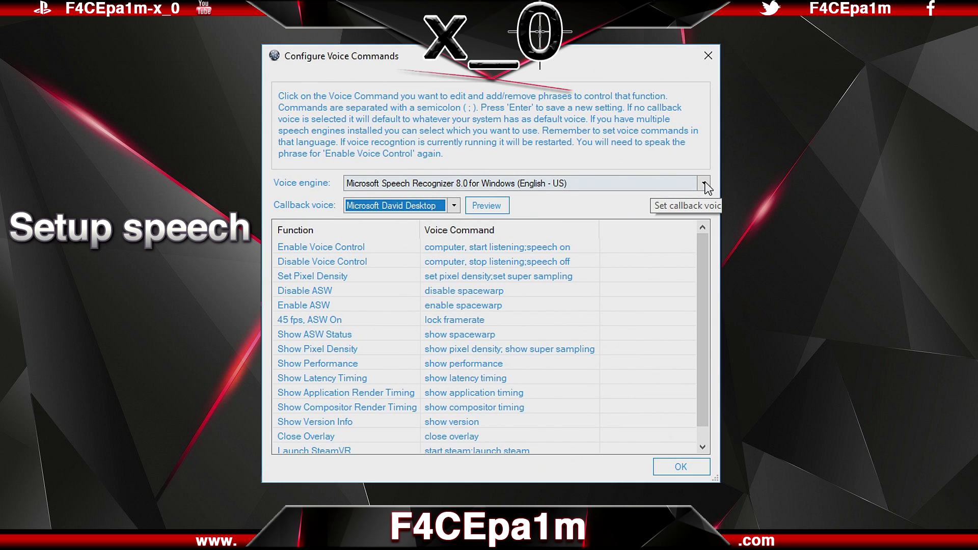
{"action": "left_click", "coordinate": [704, 183]}
{"action": "left_click", "coordinate": [625, 197]}
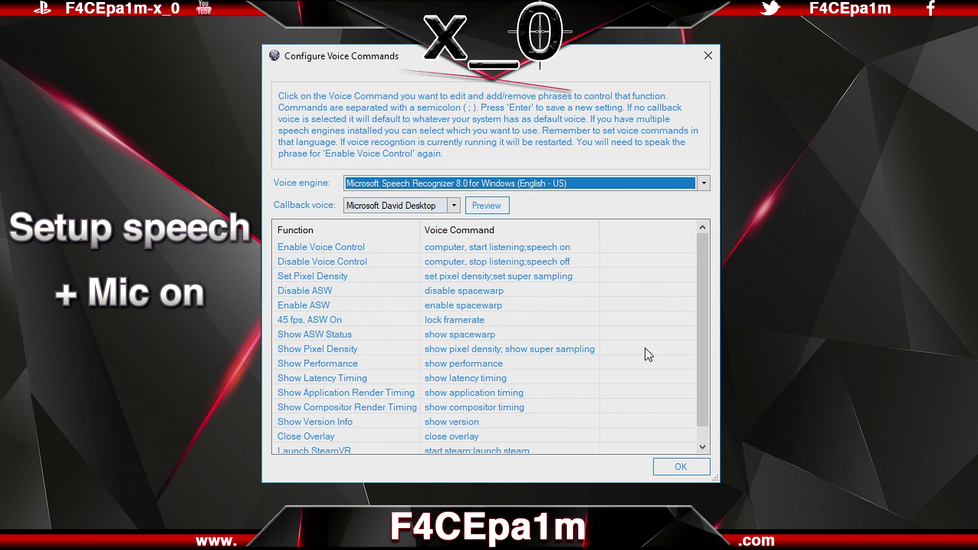
{"action": "left_click", "coordinate": [683, 466]}
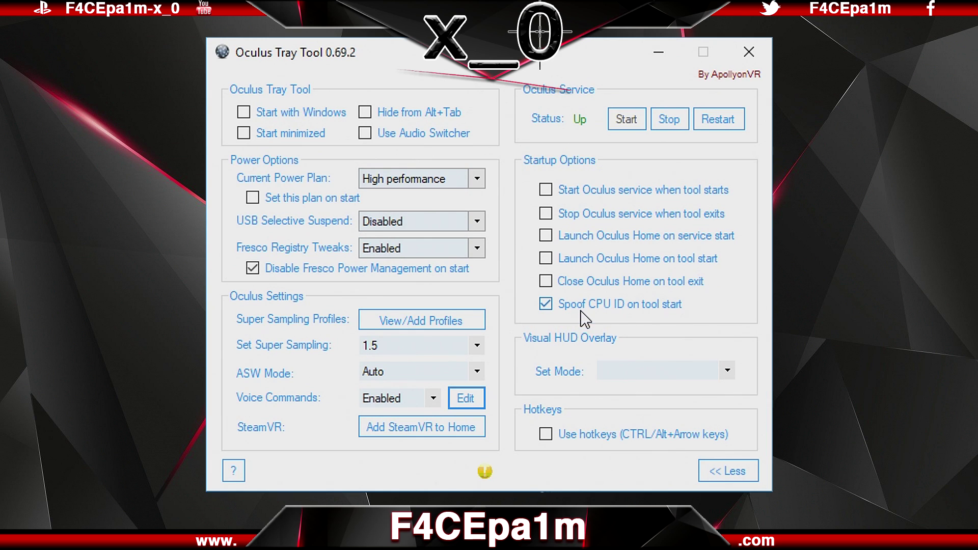
Expand the Set Mode dropdown under Visual HUD Overlay to list the display modes.
{"action": "left_click", "coordinate": [727, 371]}
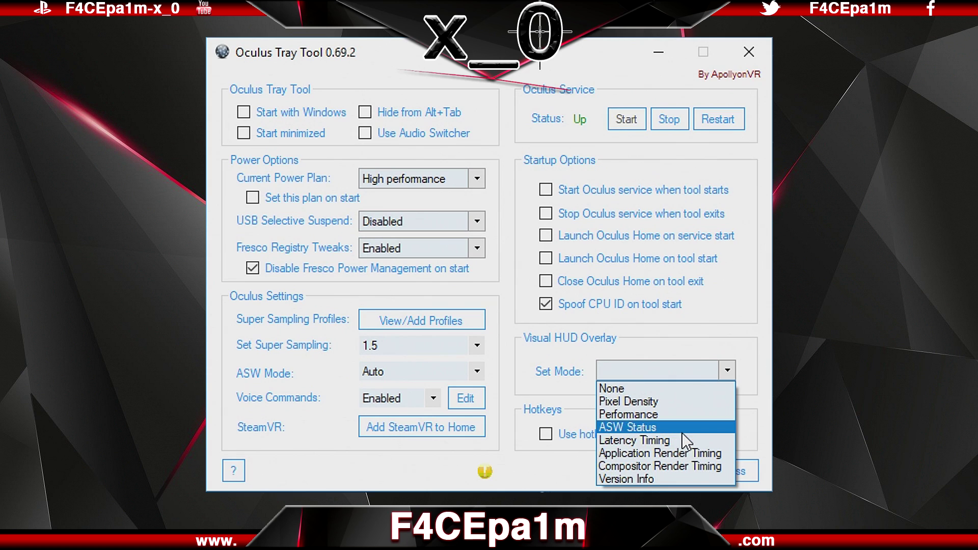
Collapse the HUD mode list, tick Use hotkeys (CTRL/Alt+Arrow keys), and minimize the tool.
{"action": "left_click", "coordinate": [731, 368]}
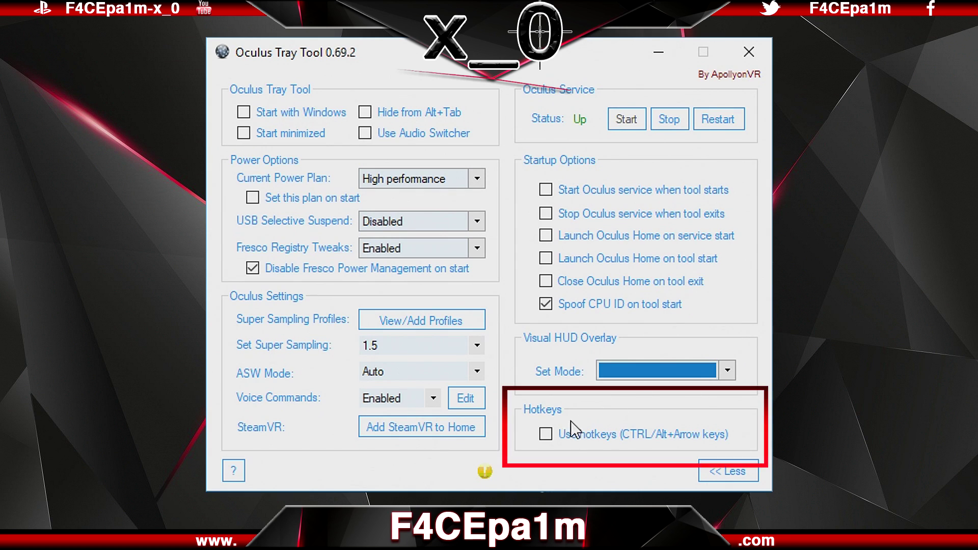
{"action": "left_click", "coordinate": [670, 432]}
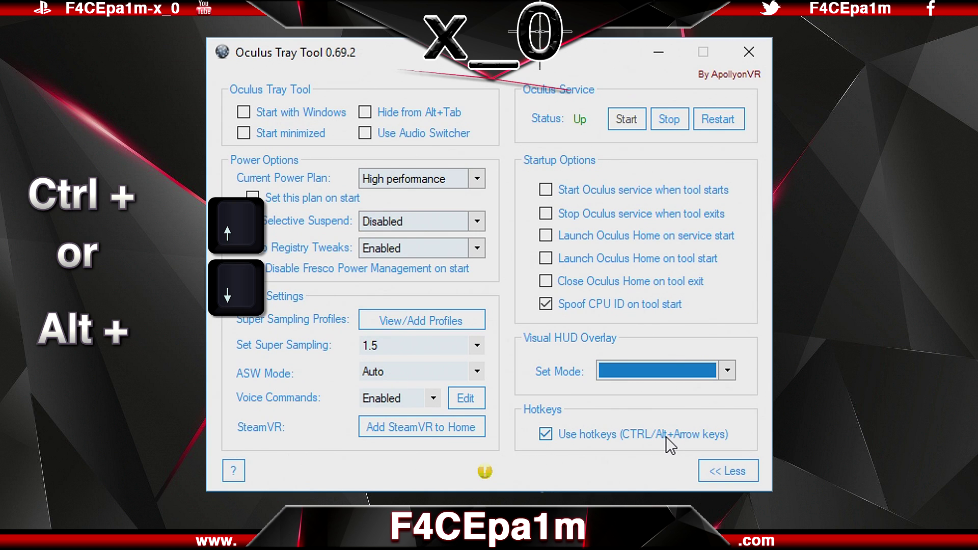
{"action": "left_click", "coordinate": [657, 52]}
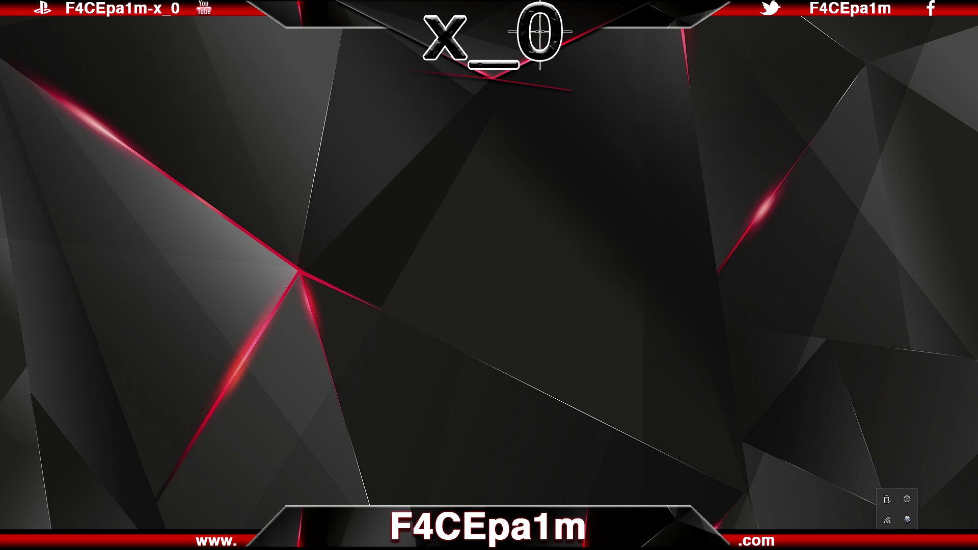
Choose Show Application from the tray icon's right-click menu.
{"action": "right_click", "coordinate": [907, 519]}
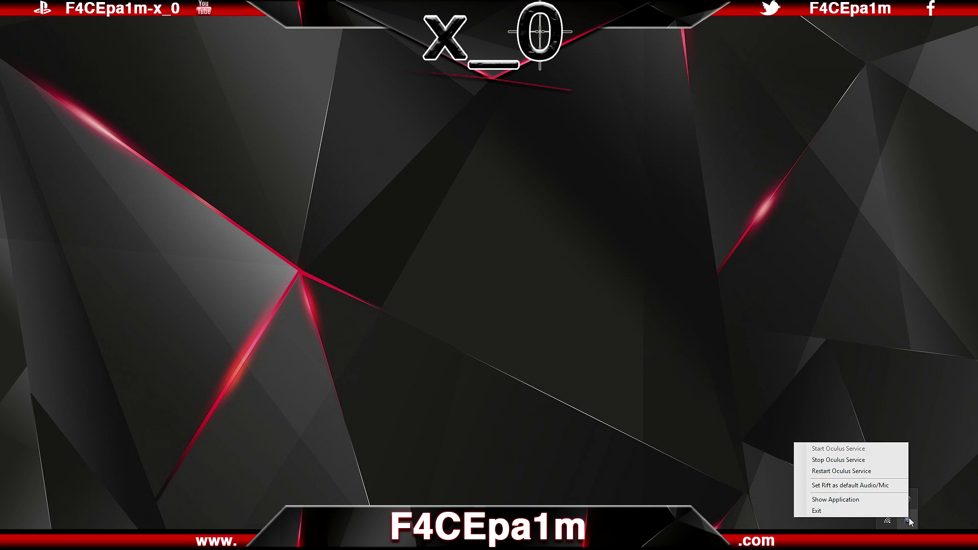
{"action": "left_click", "coordinate": [876, 500]}
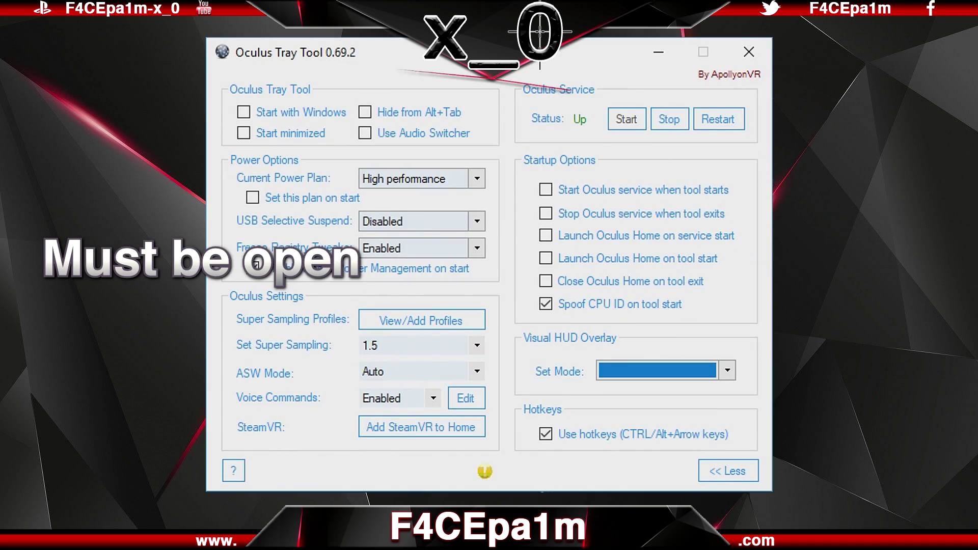